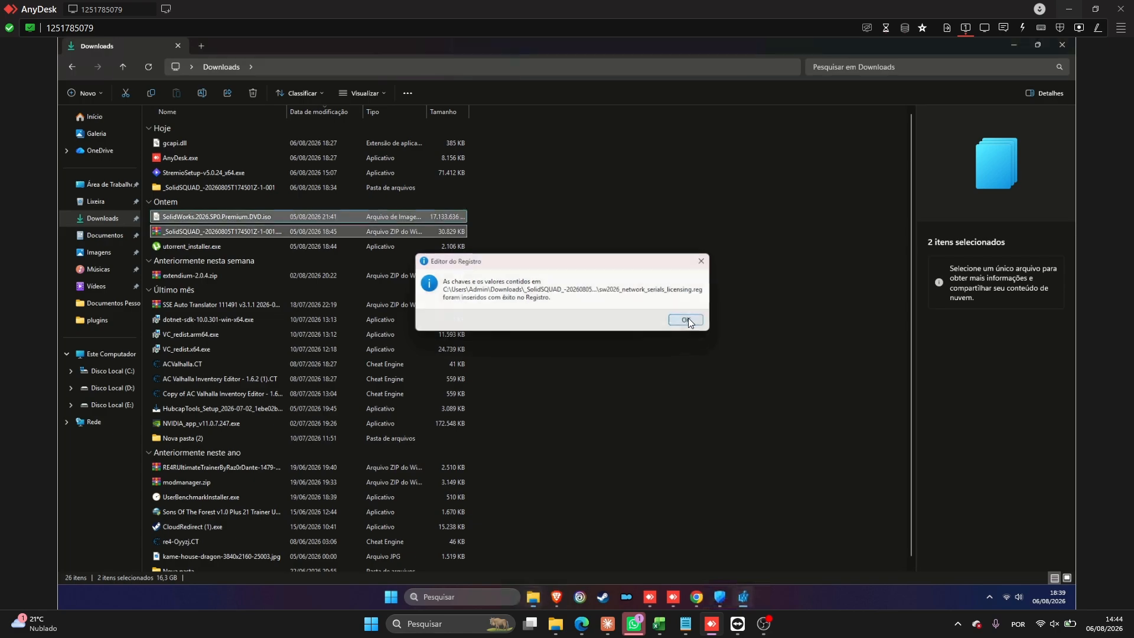
Step: Copy the SolidWorks_Flexnet_Server folder from the extracted _SolidSQUAD_ folder in Downloads to the root of drive C:
double_click(225, 187)
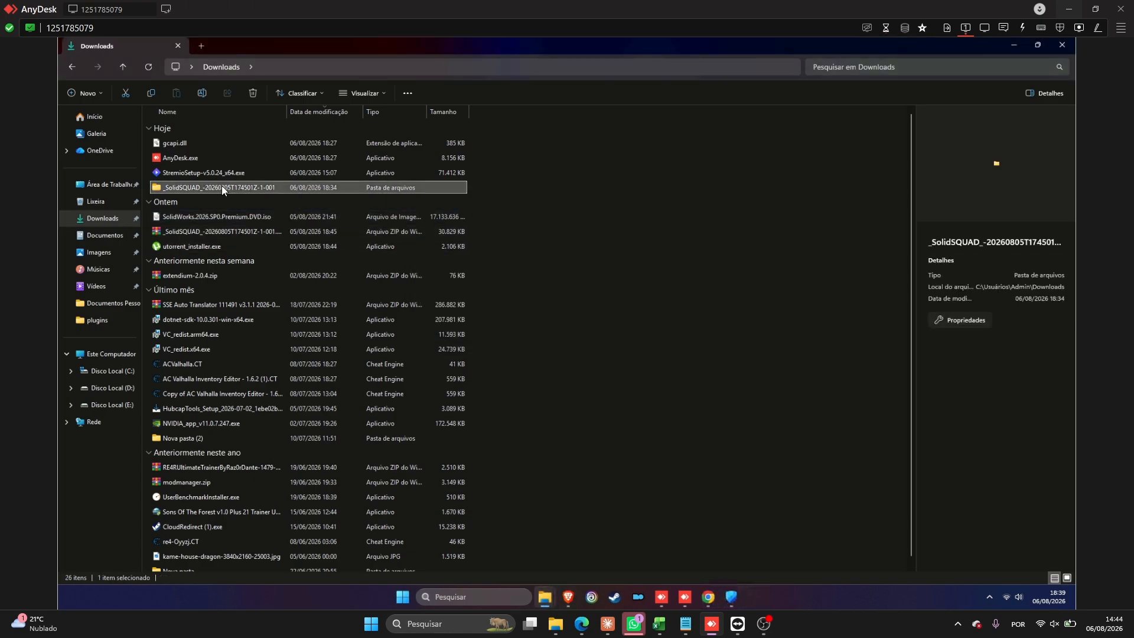
double_click(192, 143)
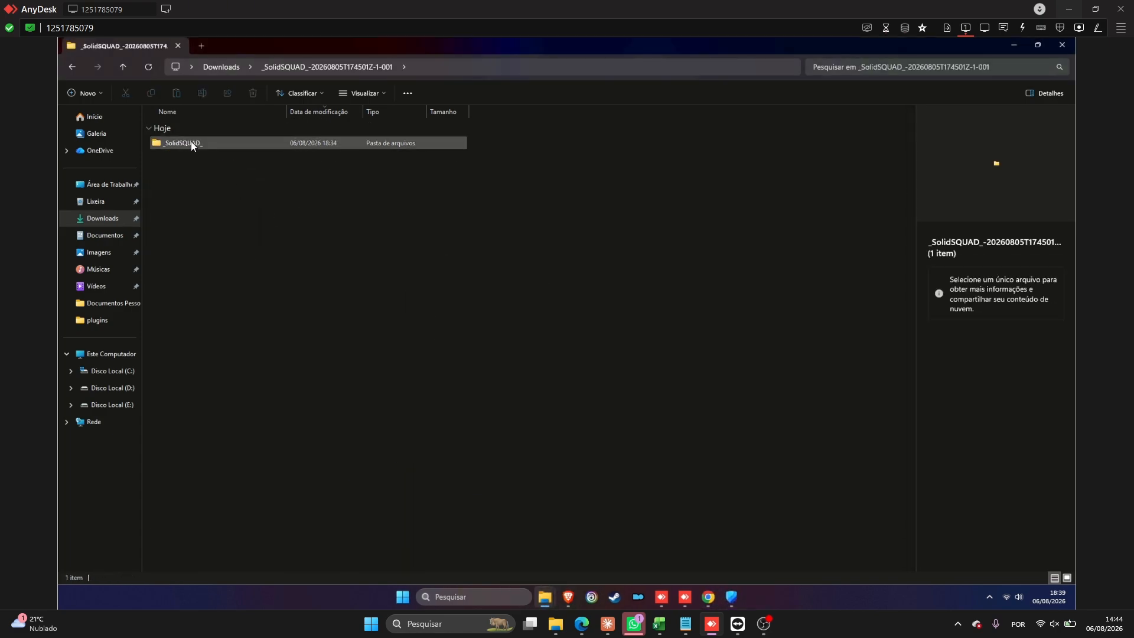
left_click(198, 198)
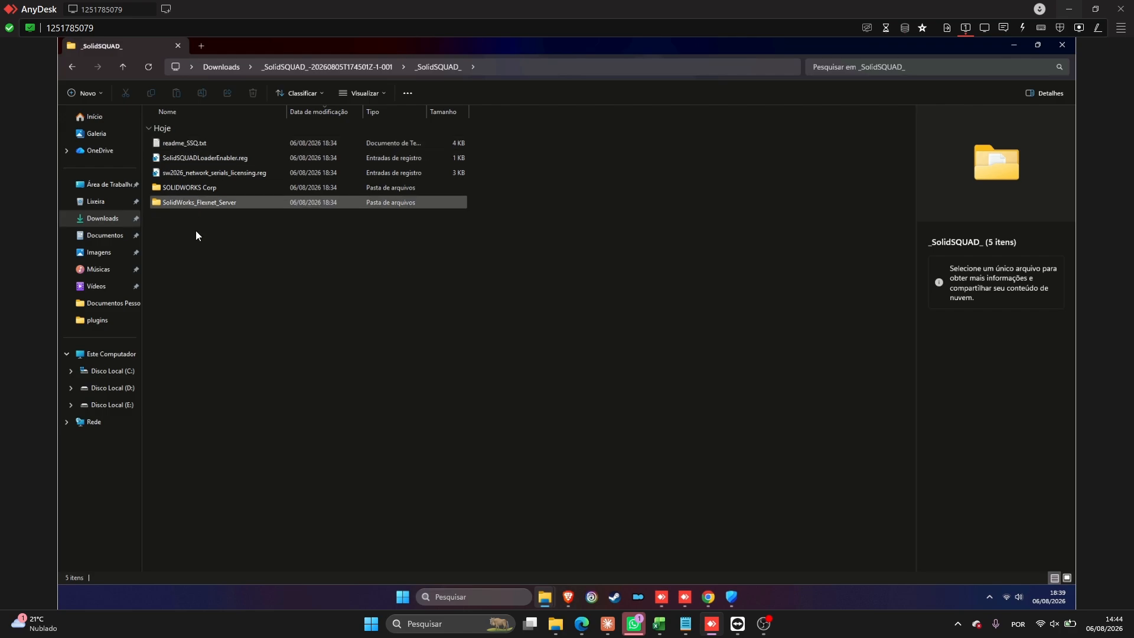
left_click(124, 372)
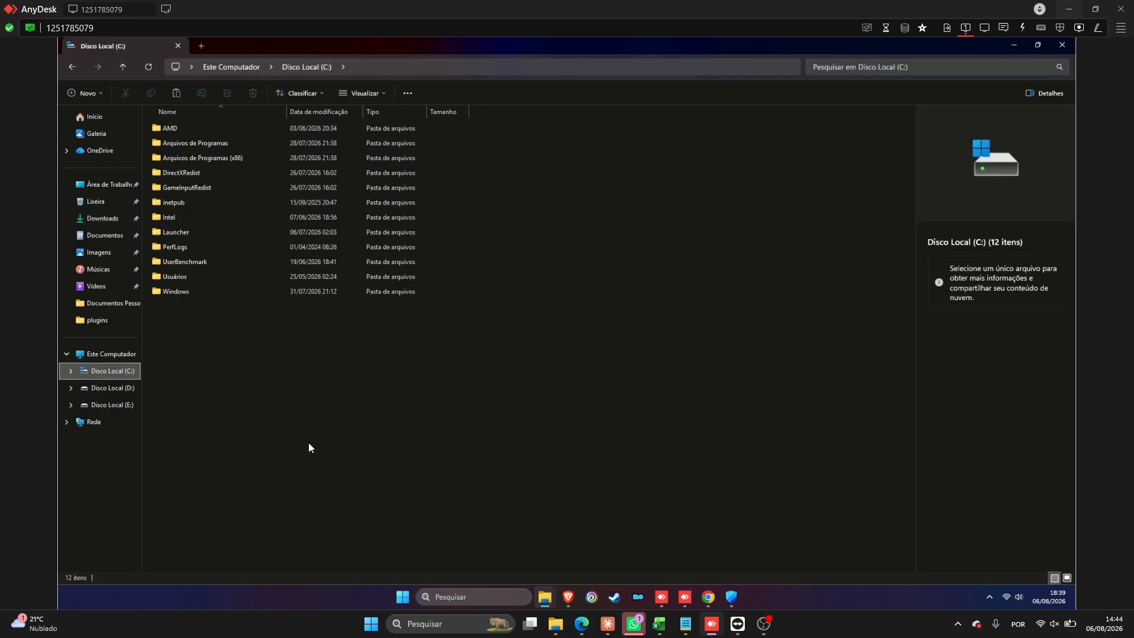
key("ctrl+v")
Step: Run server_install.bat from C:\SolidWorks_Flexnet_Server as administrator, allow it through the security prompts, and close its finished console
double_click(214, 307)
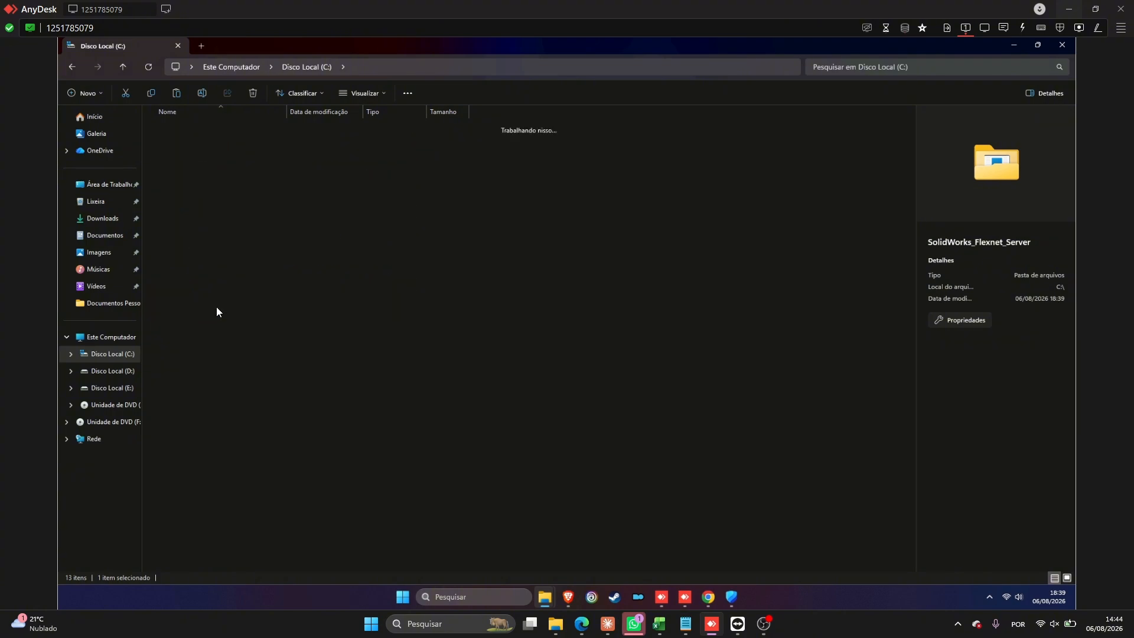
right_click(189, 187)
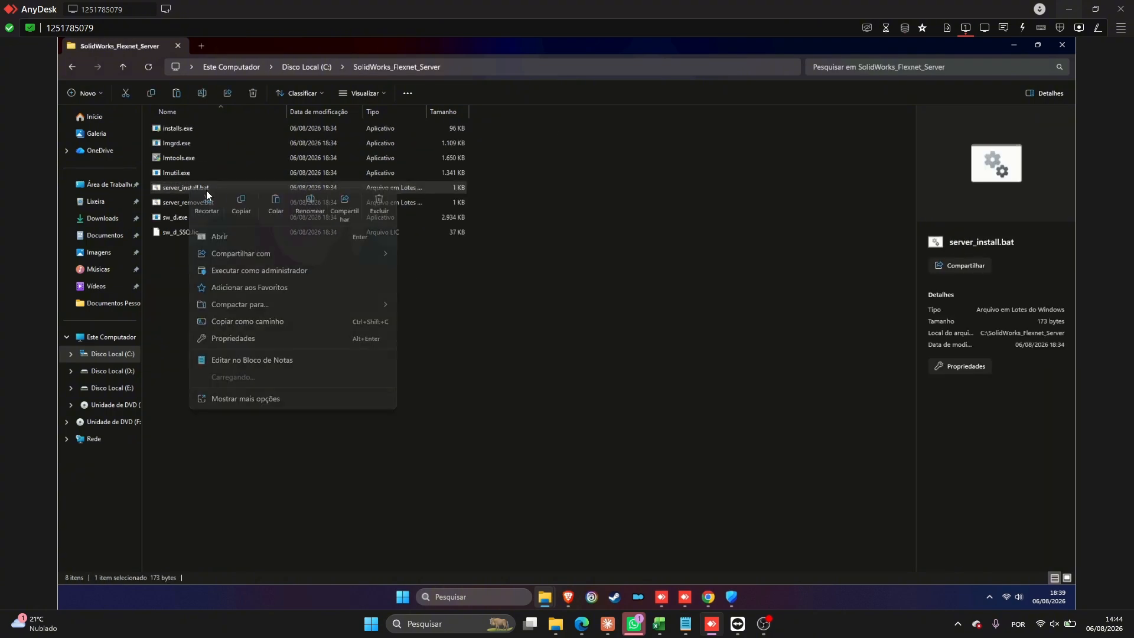
left_click(240, 271)
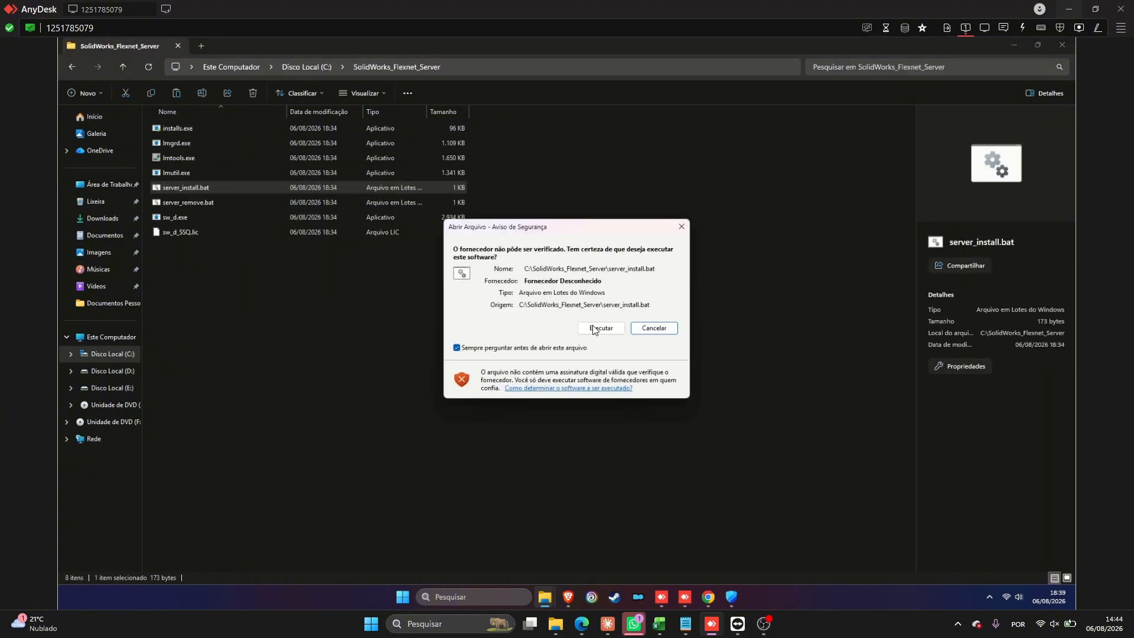
left_click(595, 326)
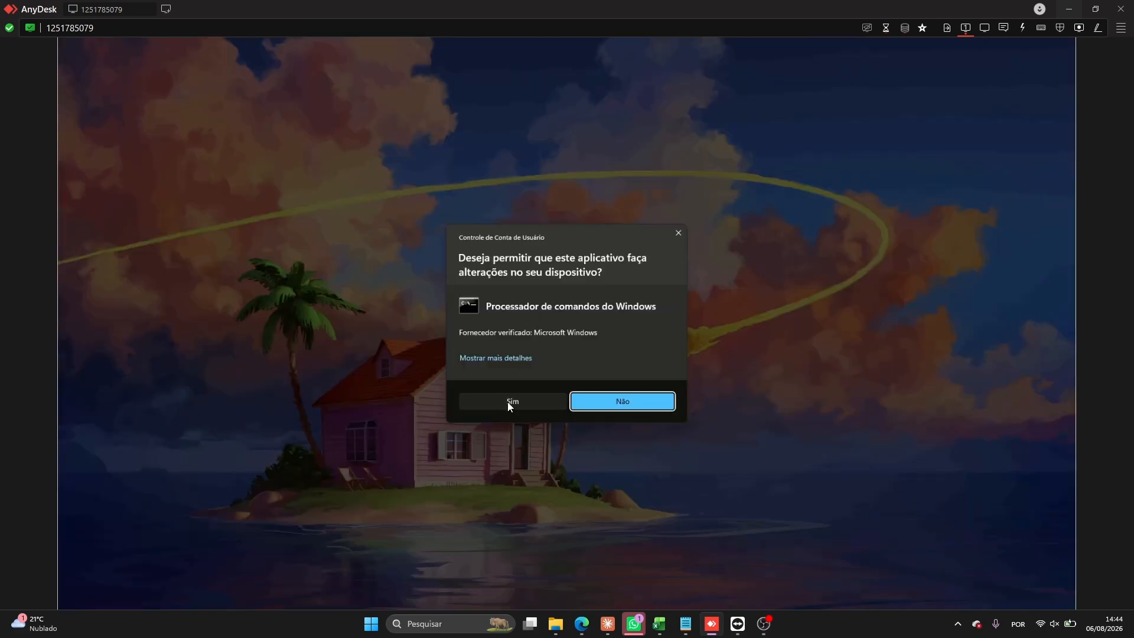
left_click(509, 402)
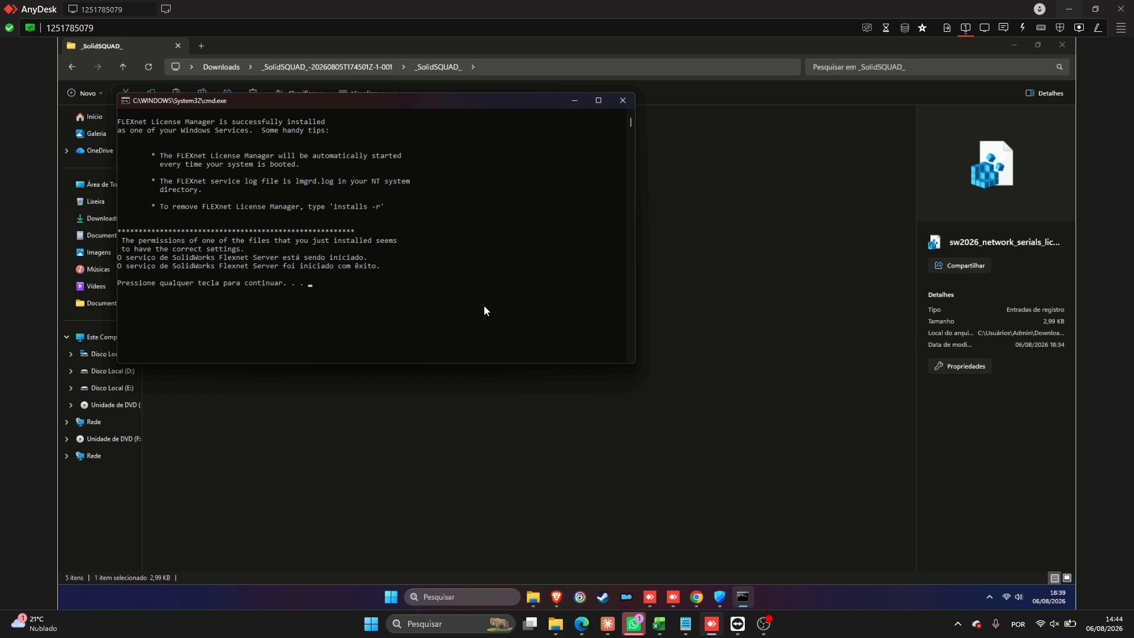
key("Return")
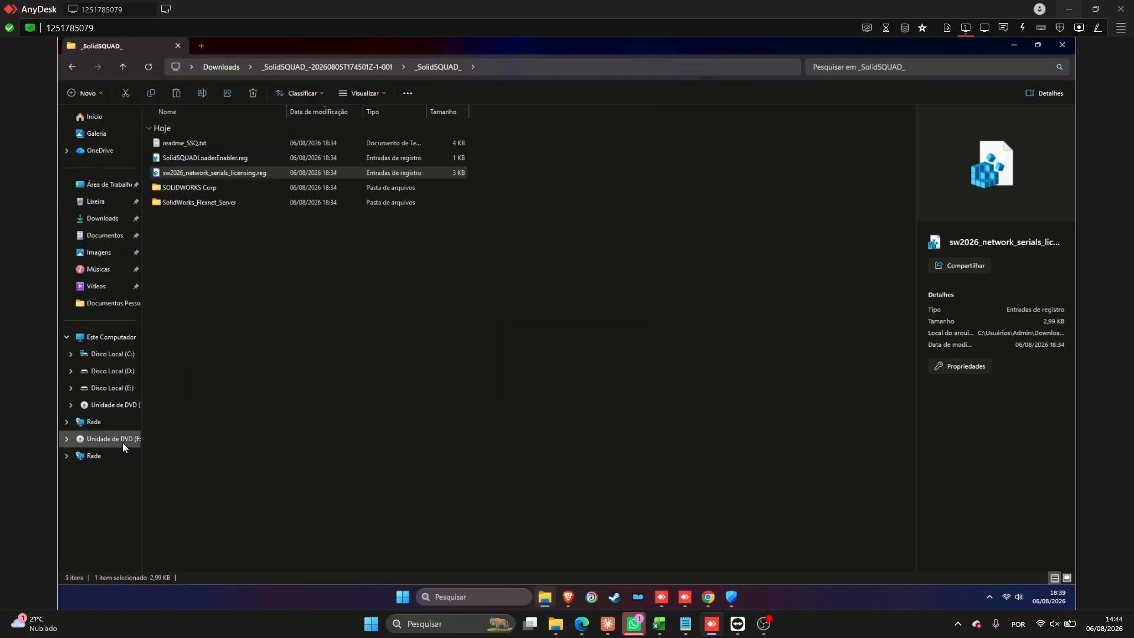
Step: Launch setup.exe from the Solidworks1 DVD drive (F:) as administrator and continue past the pending-restart warning
left_click(123, 440)
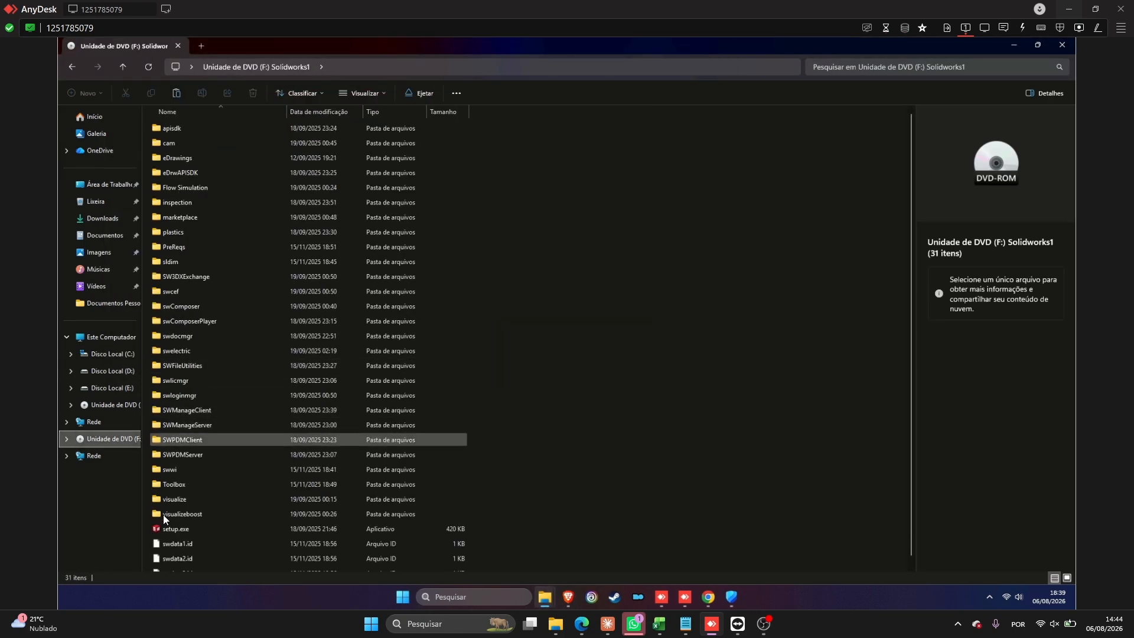
right_click(170, 530)
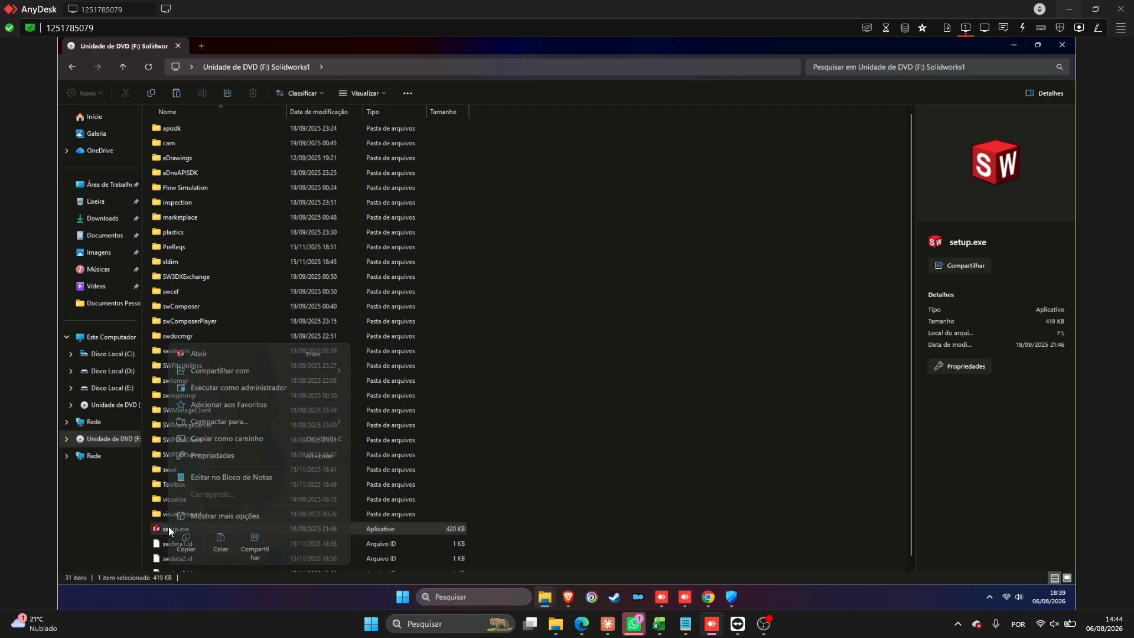
left_click(229, 389)
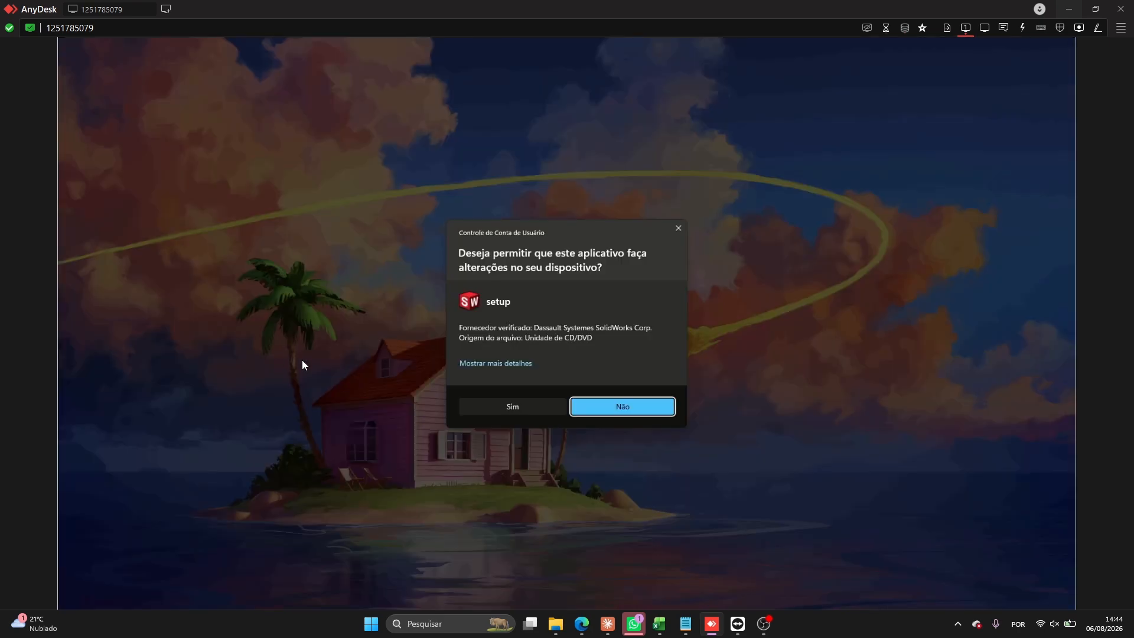
left_click(494, 407)
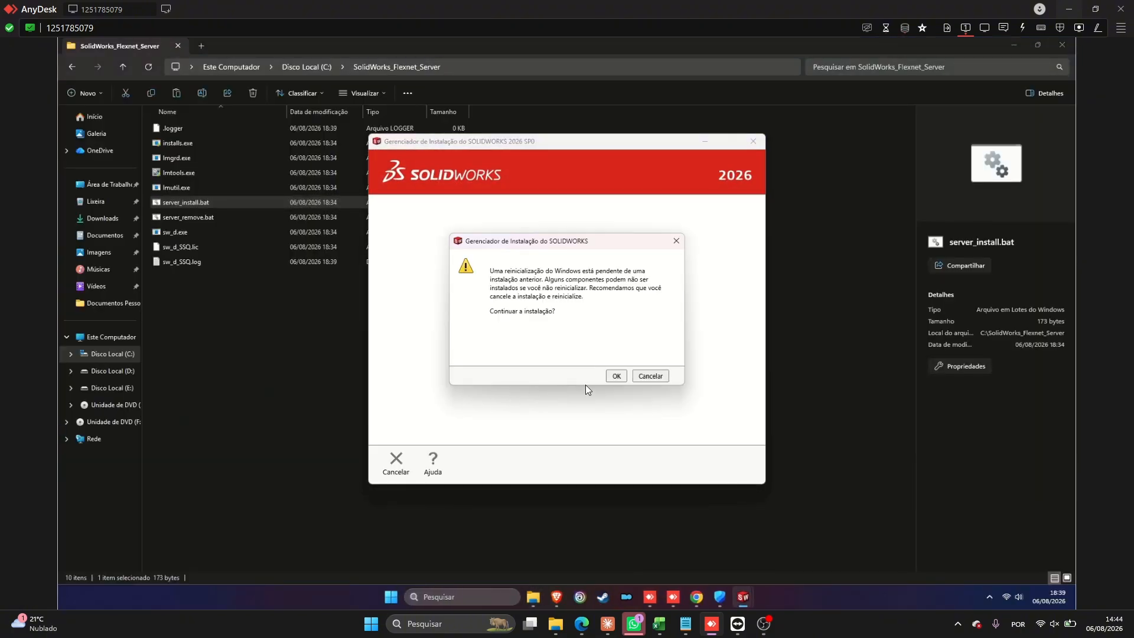
left_click(616, 376)
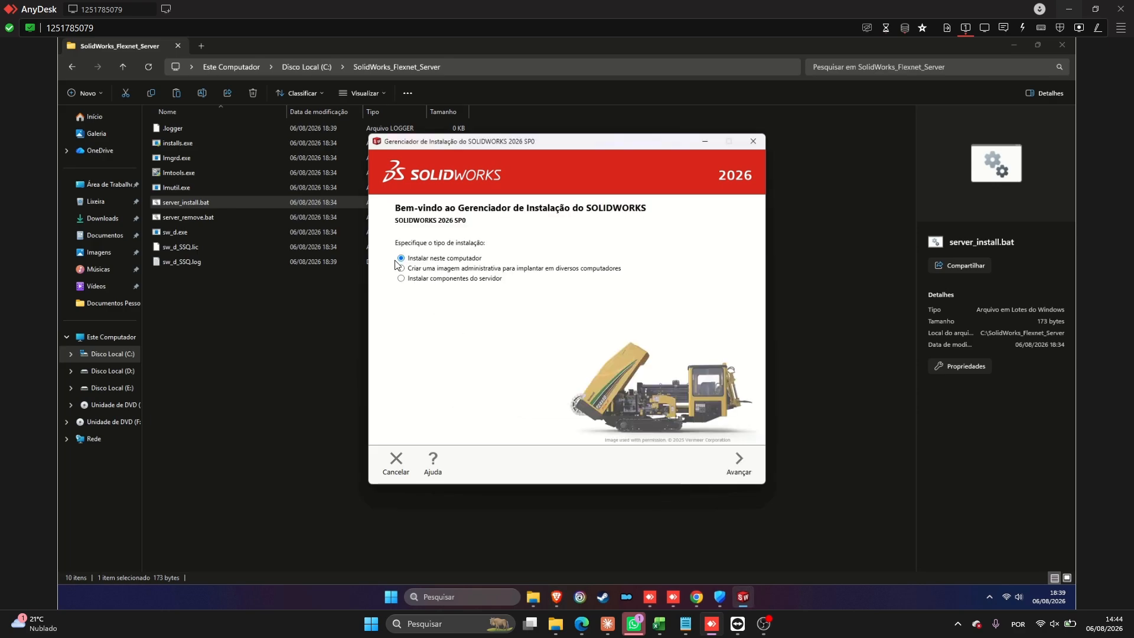
Step: Install the SolidNetWork License Manager as a server component, accepting the SOLIDWORKS terms, and finish the installation manager
left_click(401, 279)
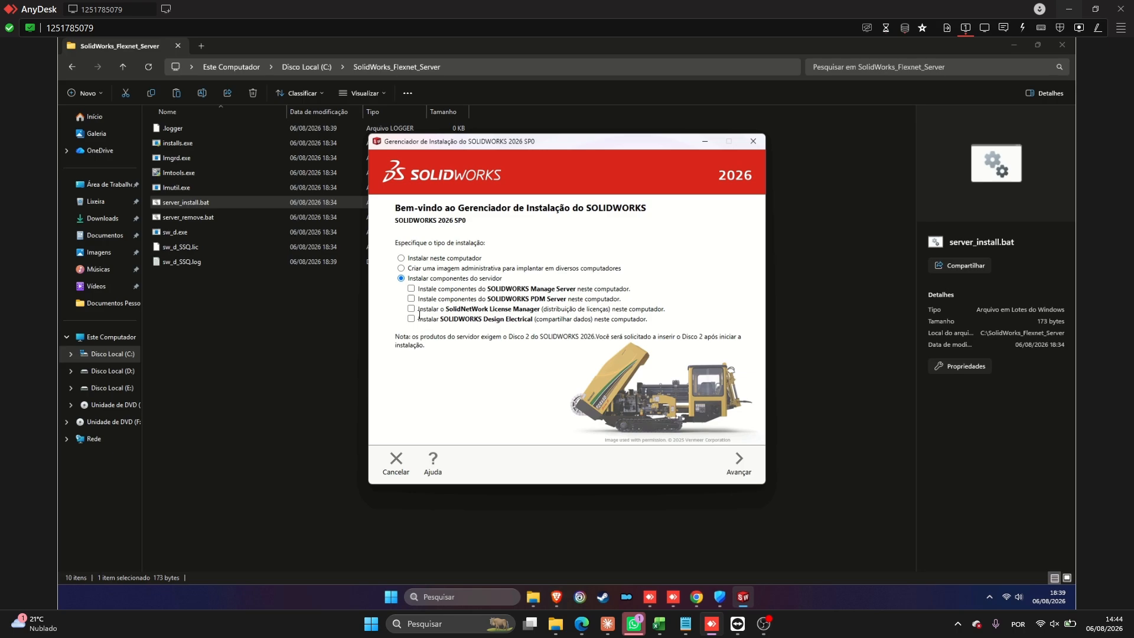
left_click(739, 462)
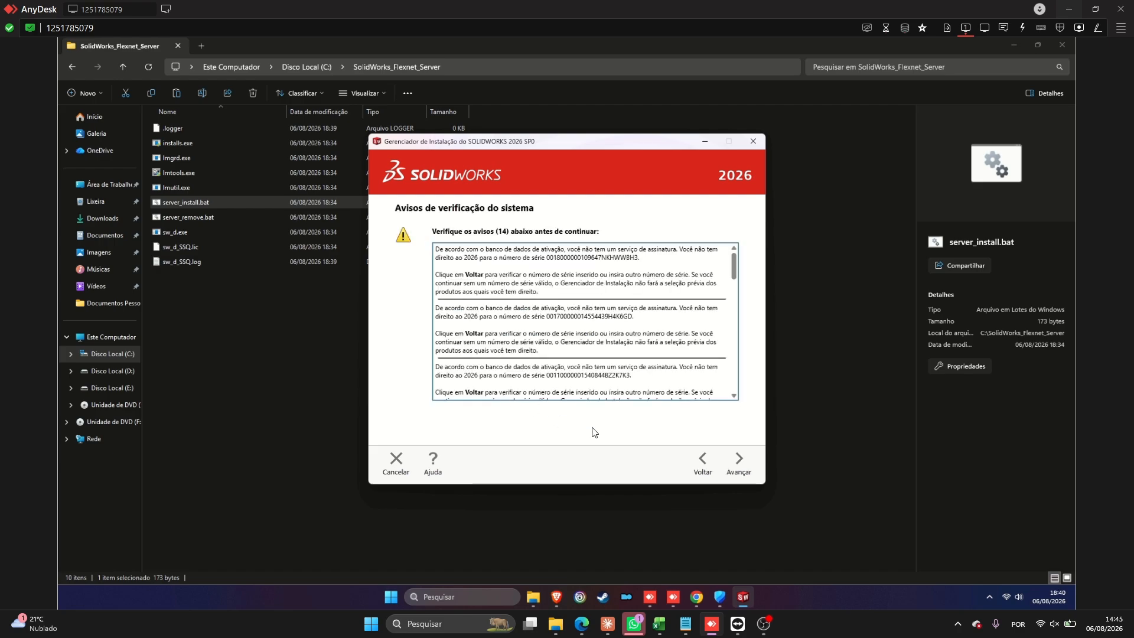
left_click(736, 461)
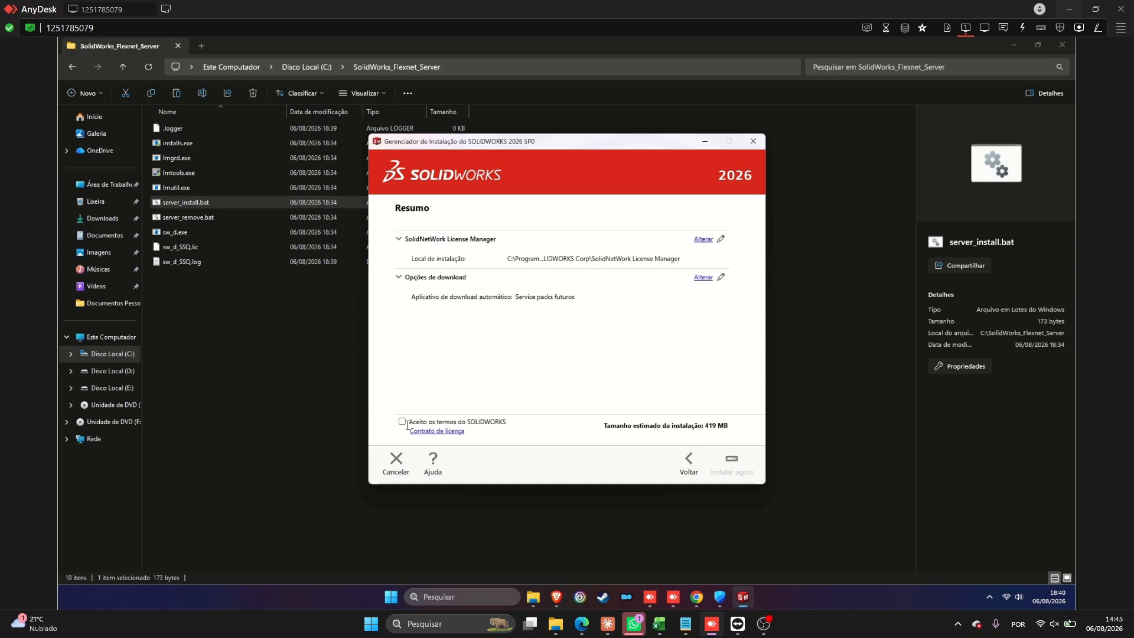
left_click(402, 421)
left_click(736, 472)
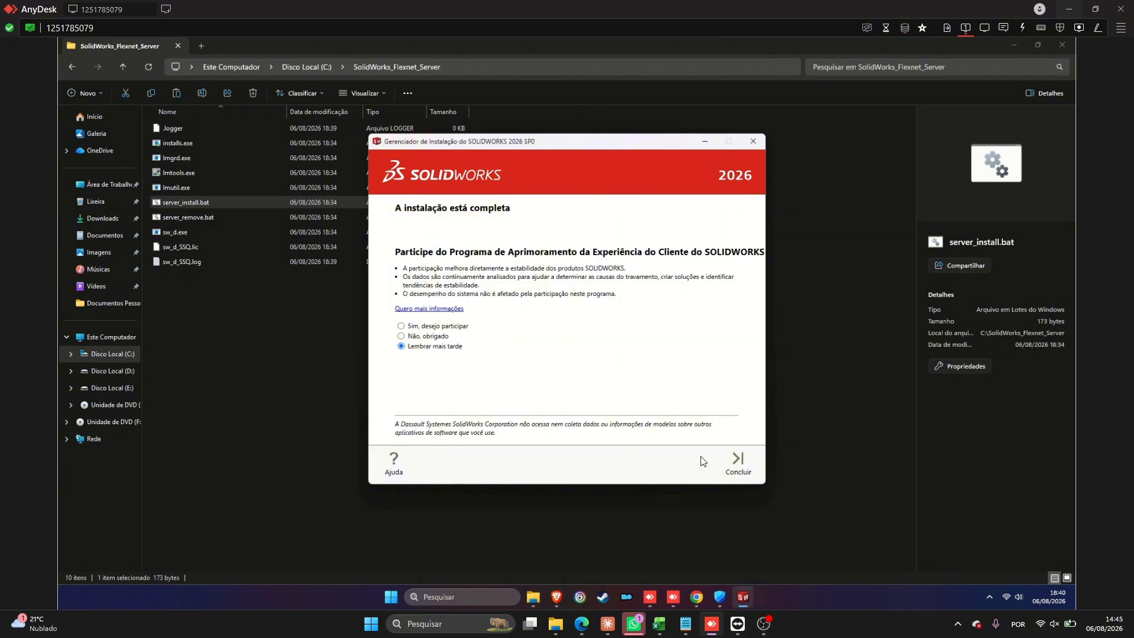
left_click(737, 467)
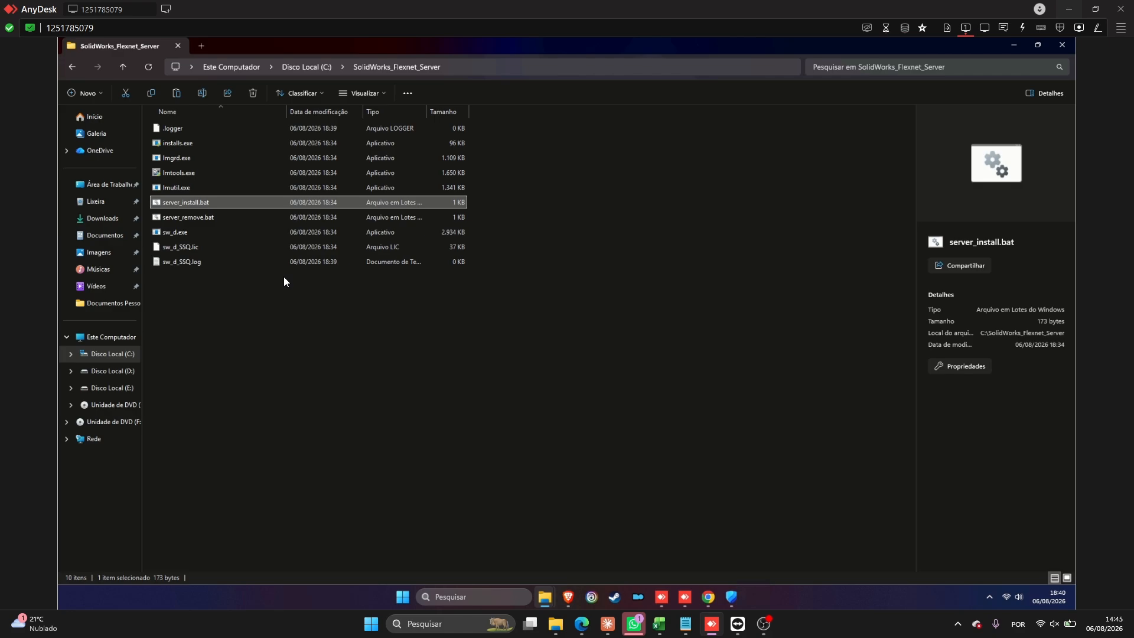
Step: Run setup.exe from drive F: again as administrator and choose to install on this computer, continuing to the serial number page
left_click(118, 423)
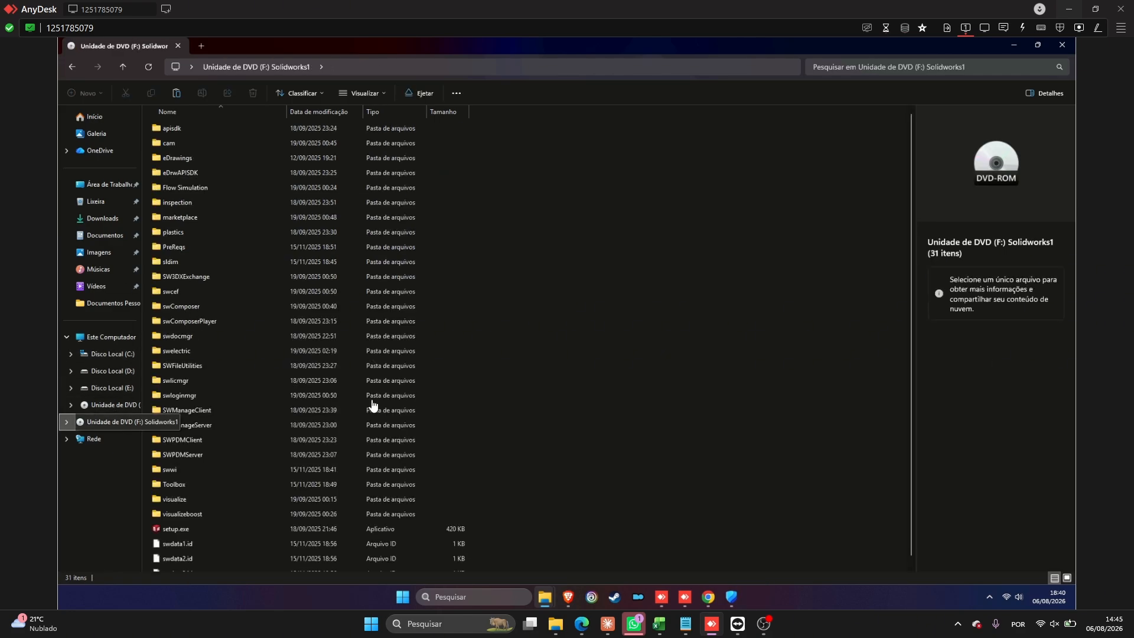
left_click(174, 529)
right_click(175, 529)
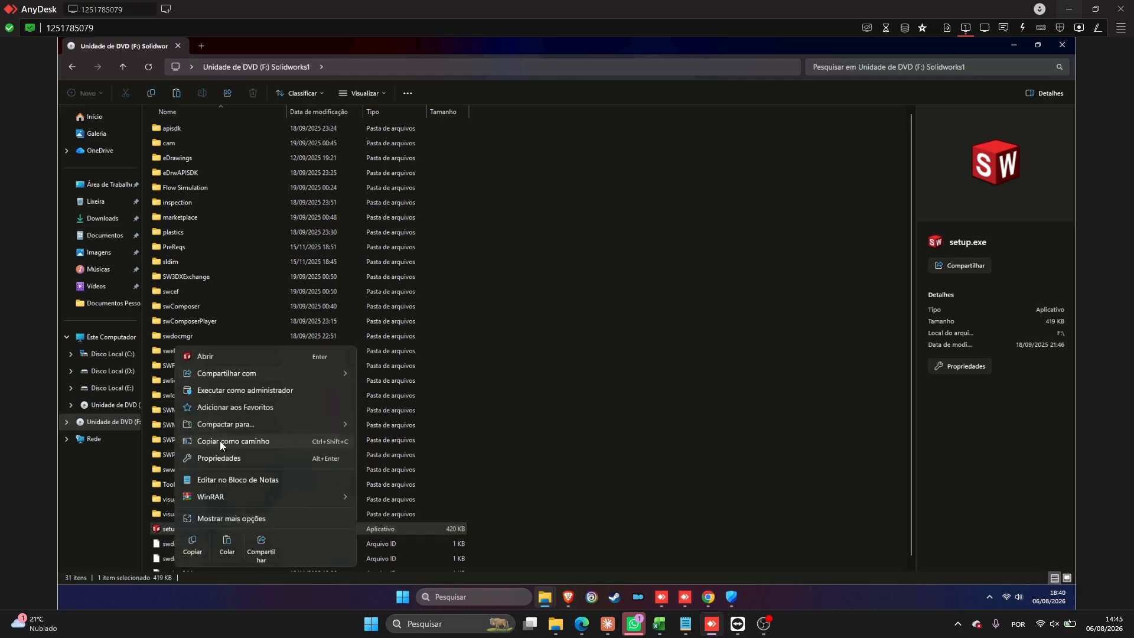
left_click(239, 390)
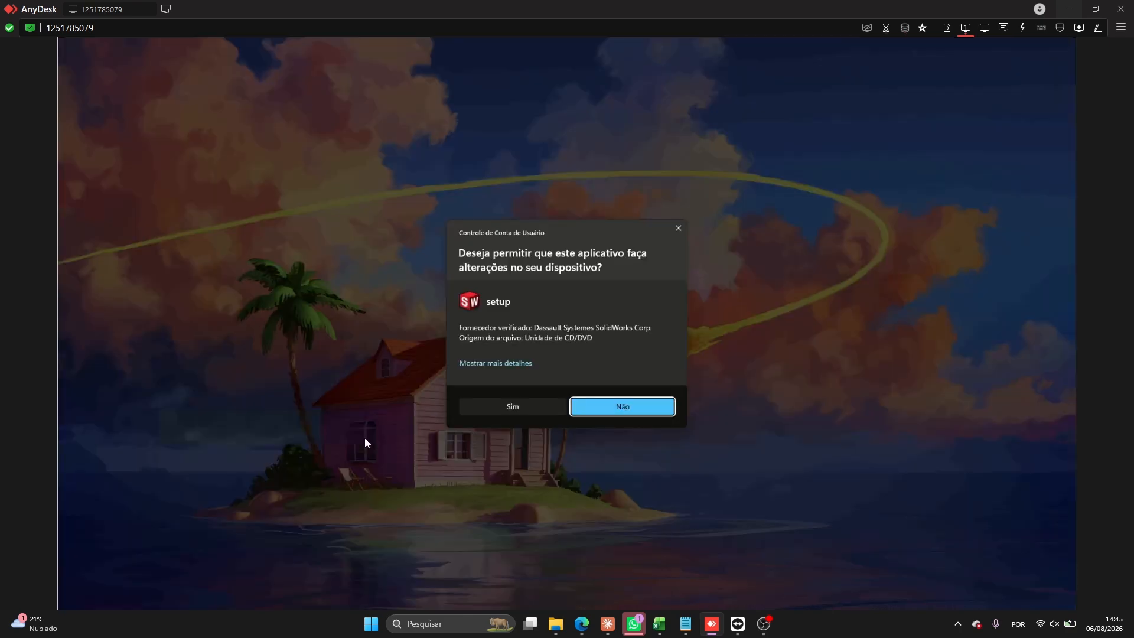
left_click(530, 407)
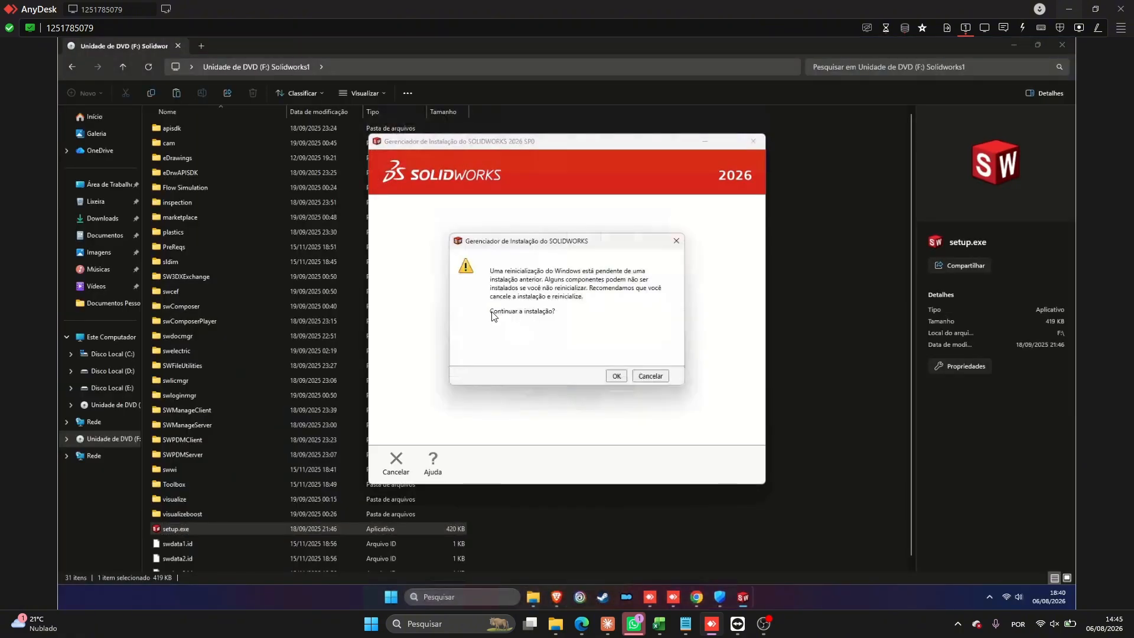
left_click(616, 376)
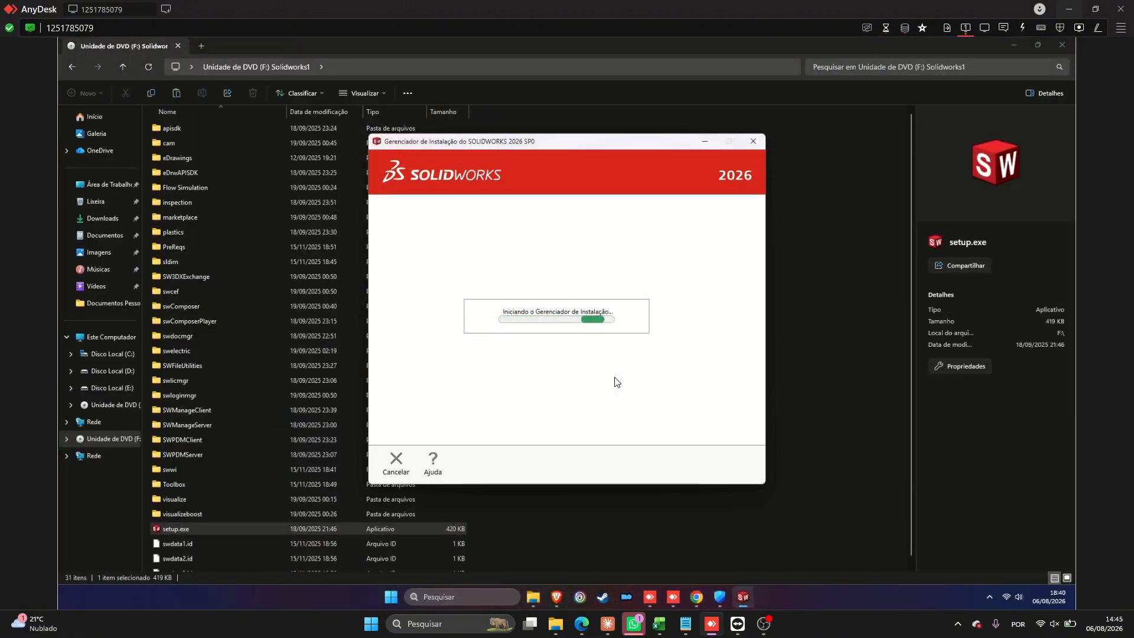
left_click(401, 259)
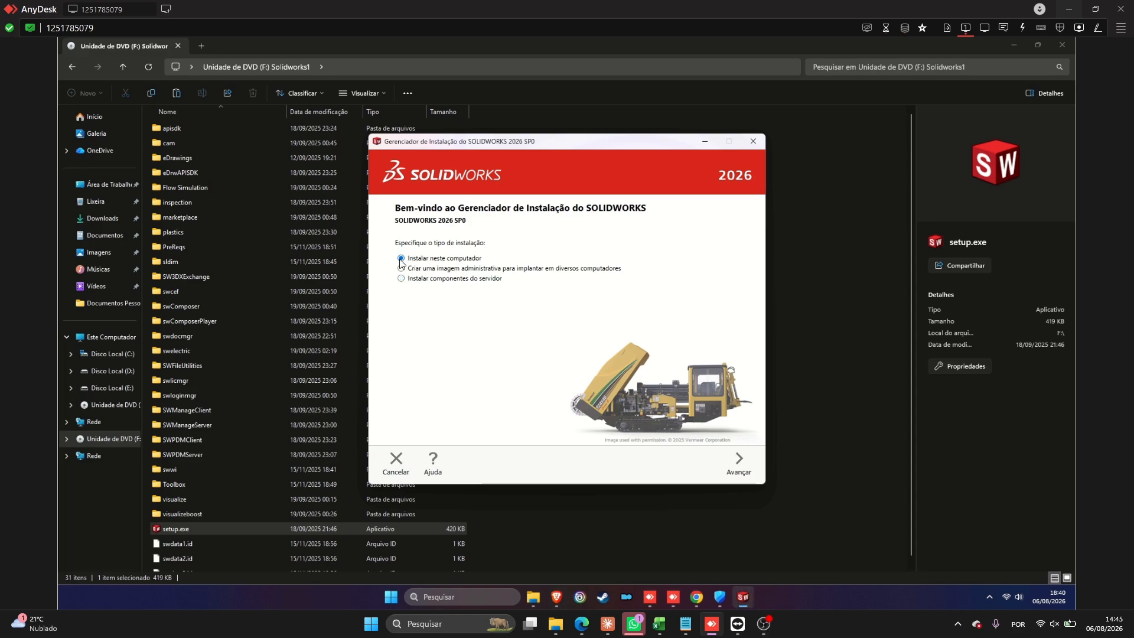
left_click(737, 460)
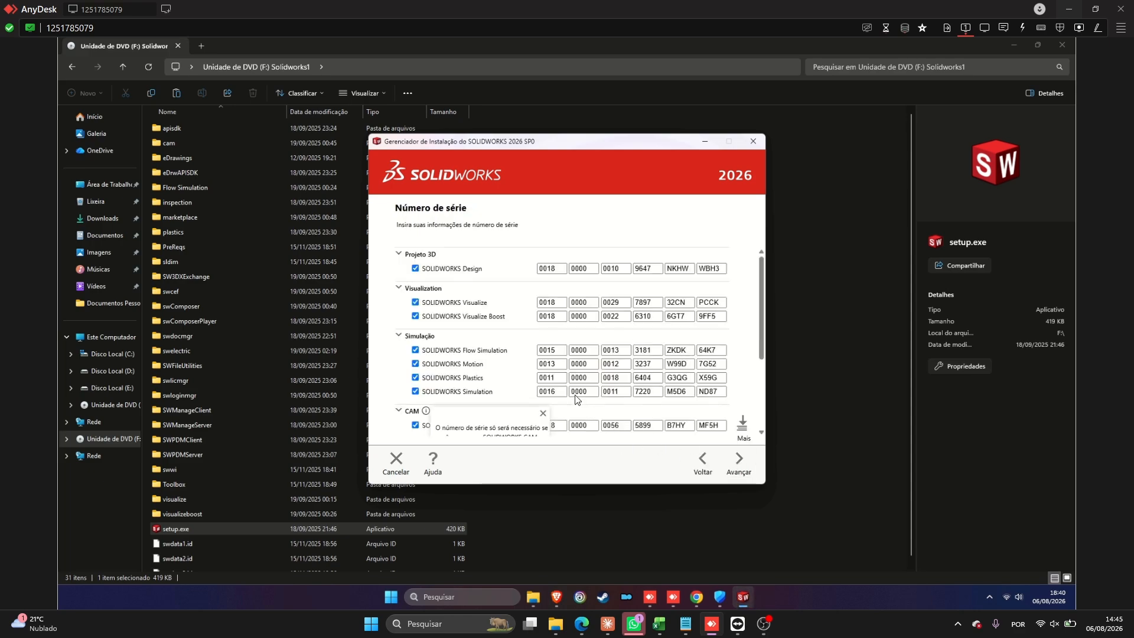
Step: Deselect SOLIDWORKS Visualize, Visualize Boost, Flow Simulation, Motion, Plastics, Simulation and CAM on the serial number page
left_click(416, 319)
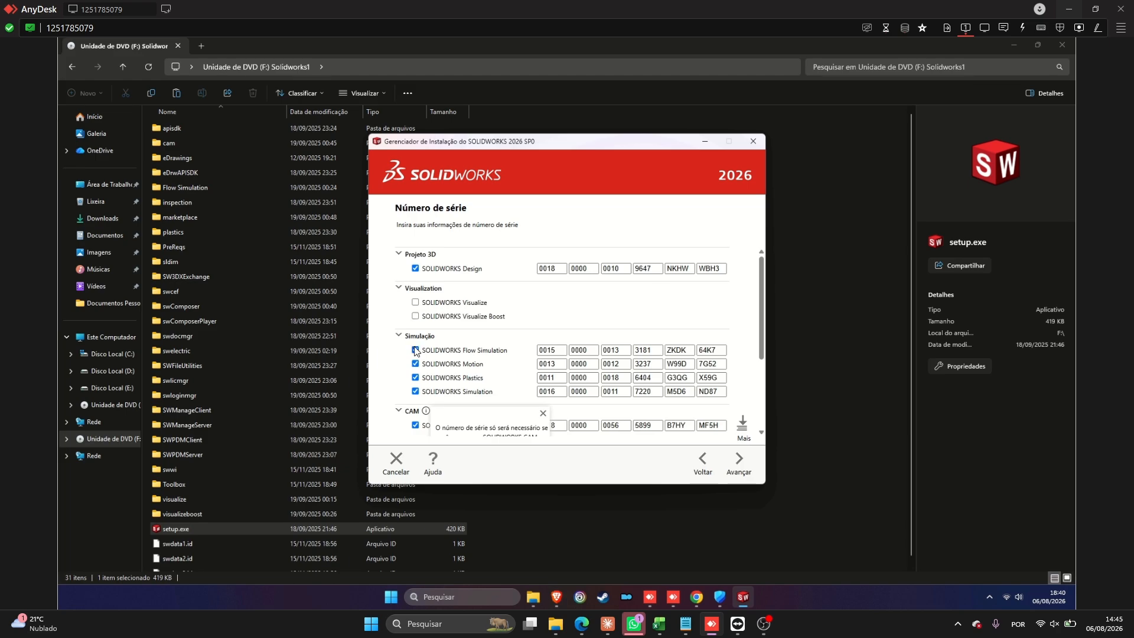
left_click(416, 364)
left_click(416, 349)
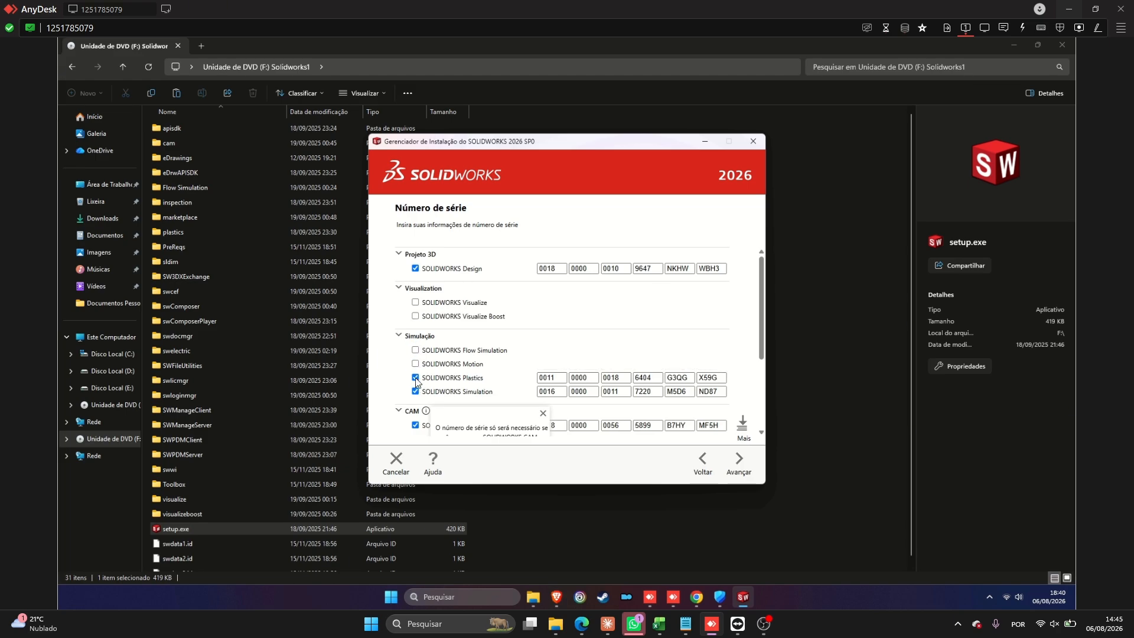
left_click(415, 377)
left_click(416, 391)
left_click(415, 424)
Step: Deselect SOLIDWORKS Composer, Composer Player Pro, Inspection, MBD, Electrical and Electrical 3D on the serial number page
scroll(416, 355, "down", 3)
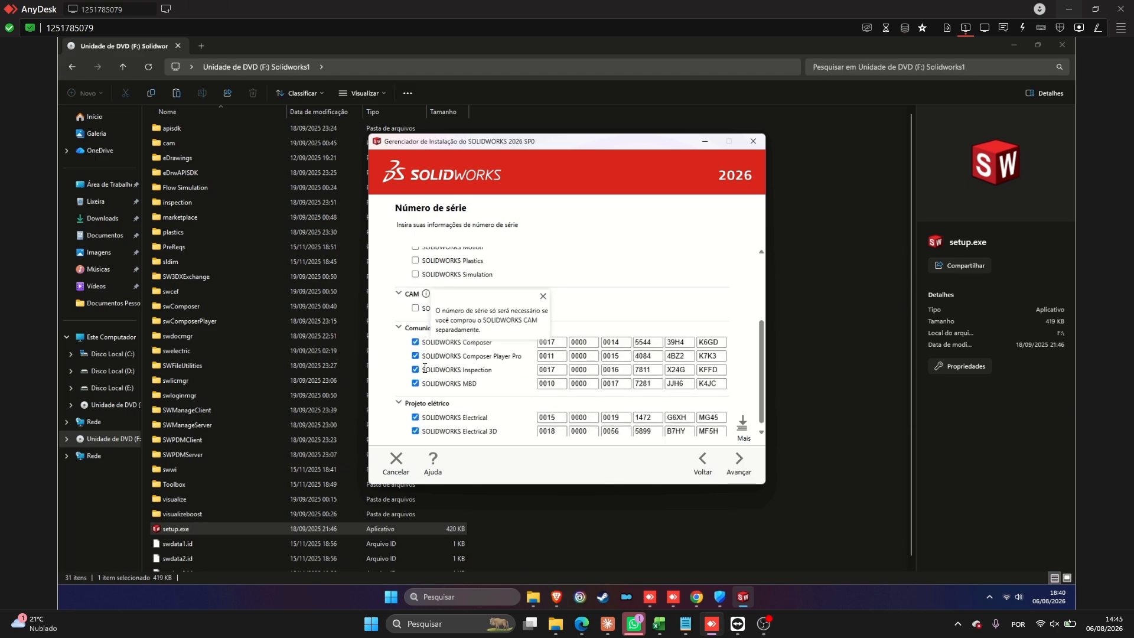
left_click(415, 335)
left_click(415, 348)
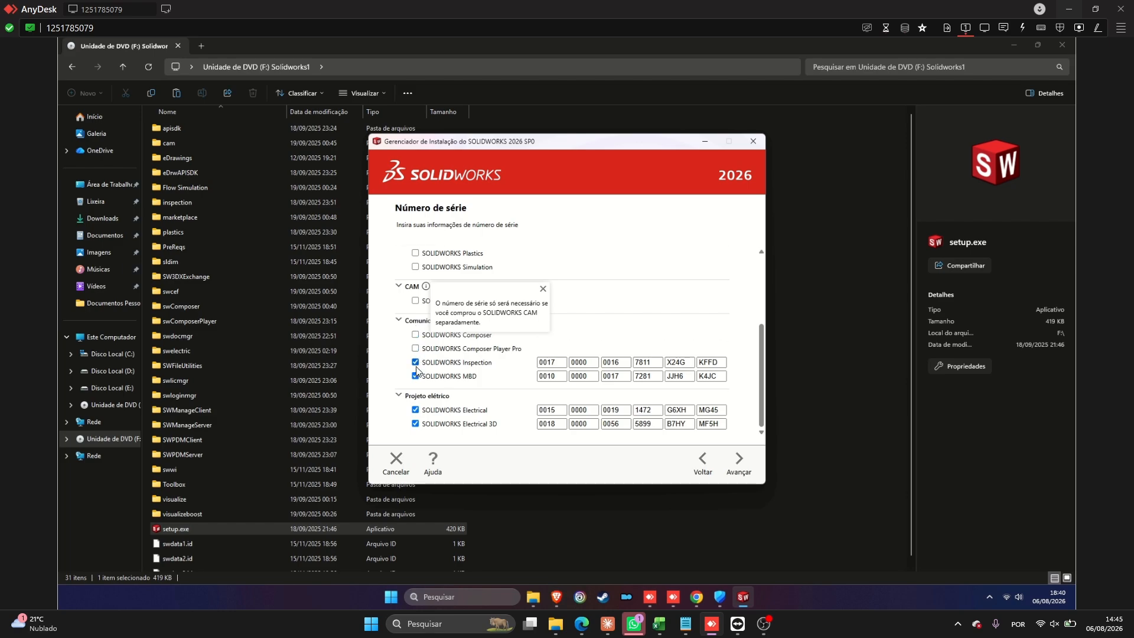
left_click(415, 362)
left_click(416, 376)
left_click(415, 409)
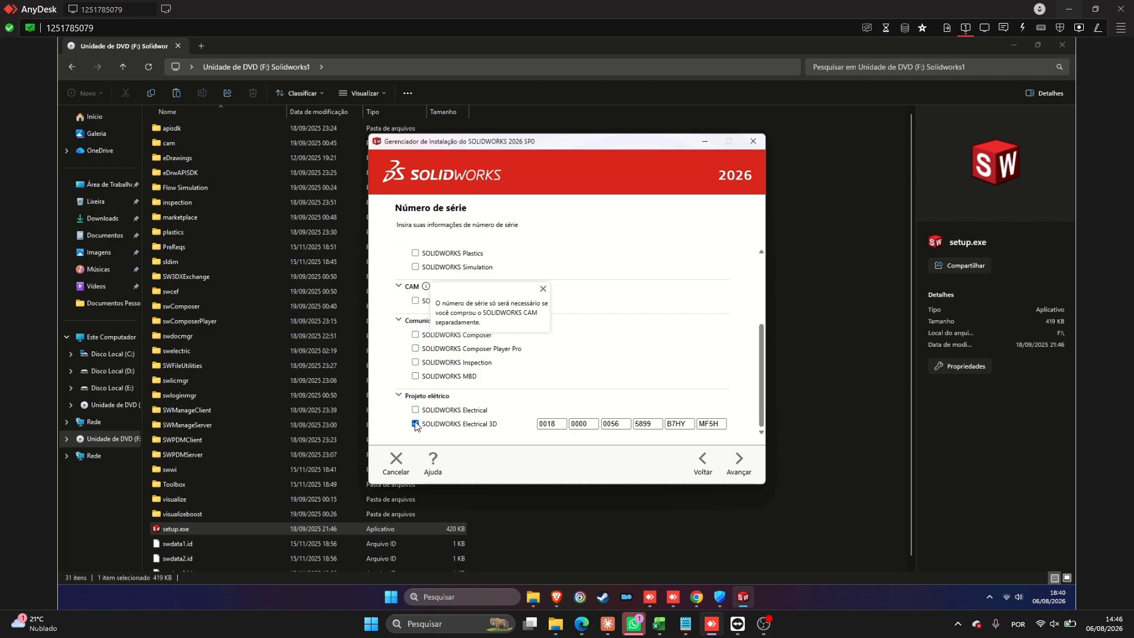
left_click(415, 423)
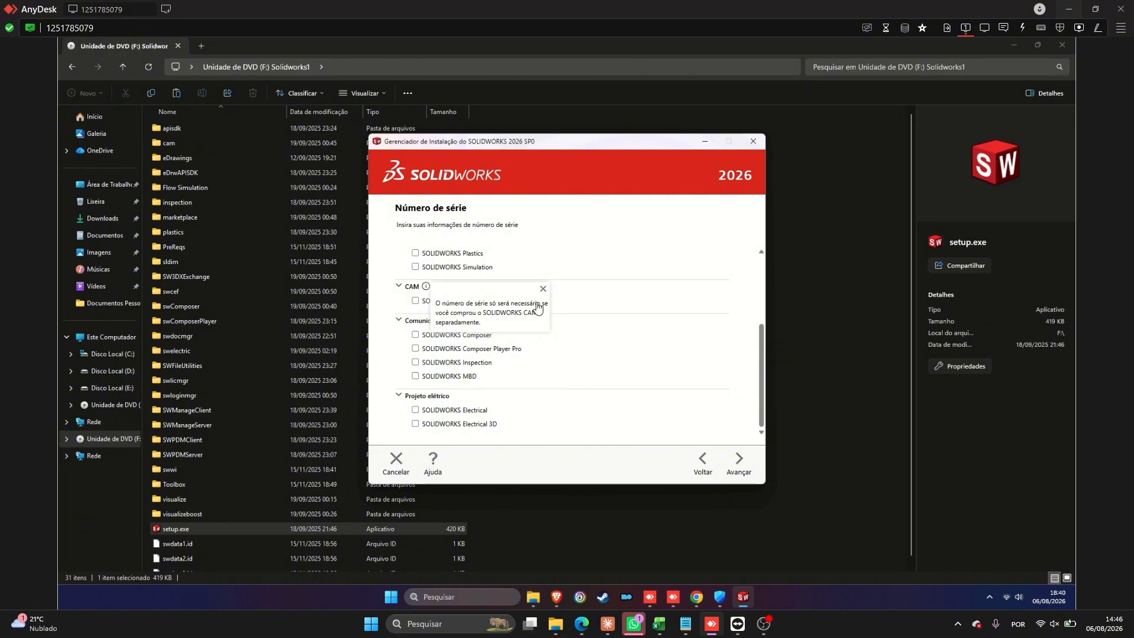
scroll(514, 370, "up", 3)
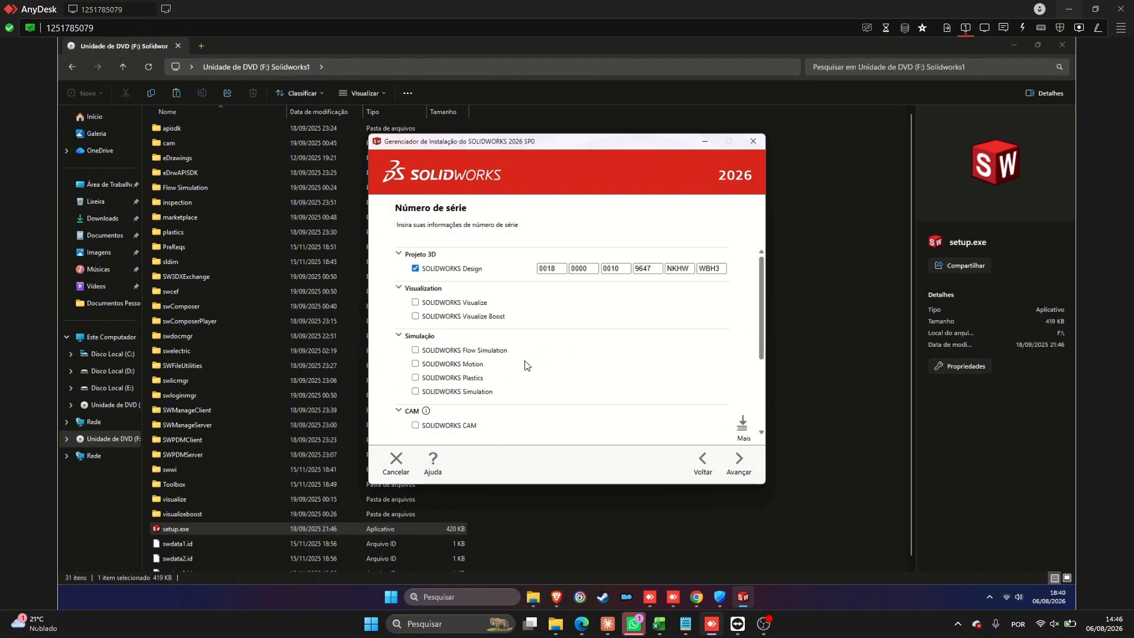
left_click(742, 461)
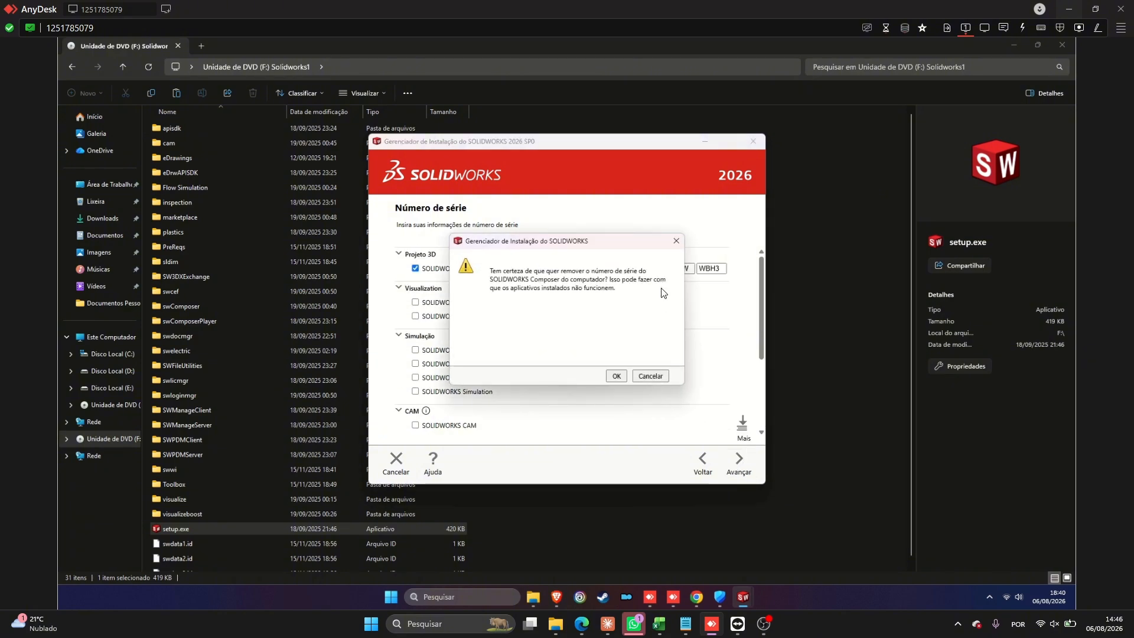
left_click(676, 241)
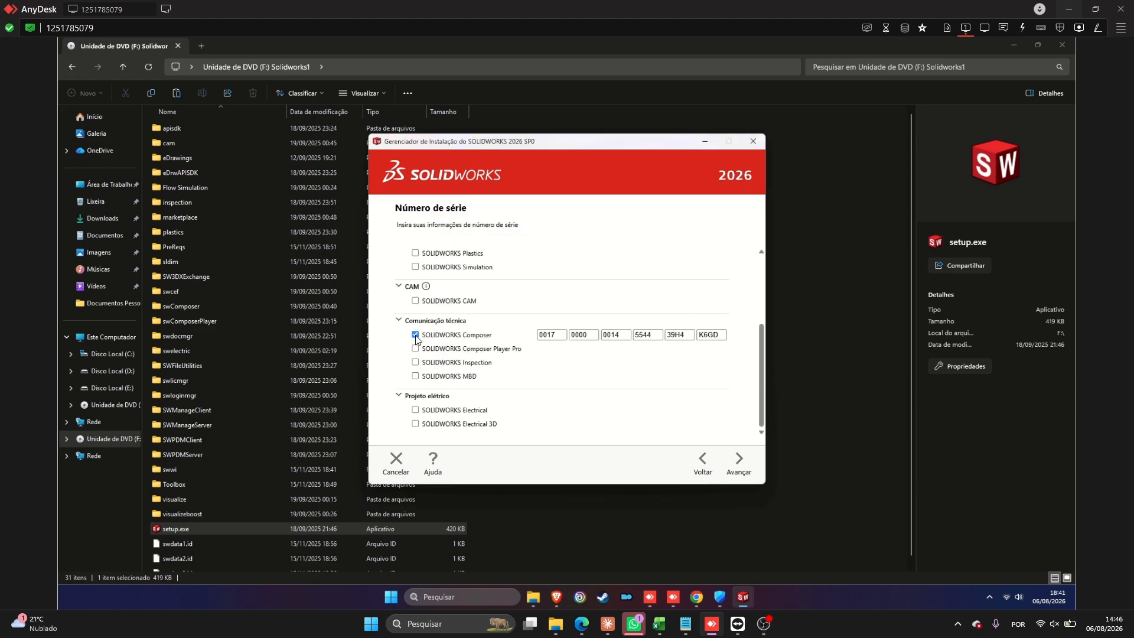
left_click(415, 335)
scroll(481, 388, "up", 3)
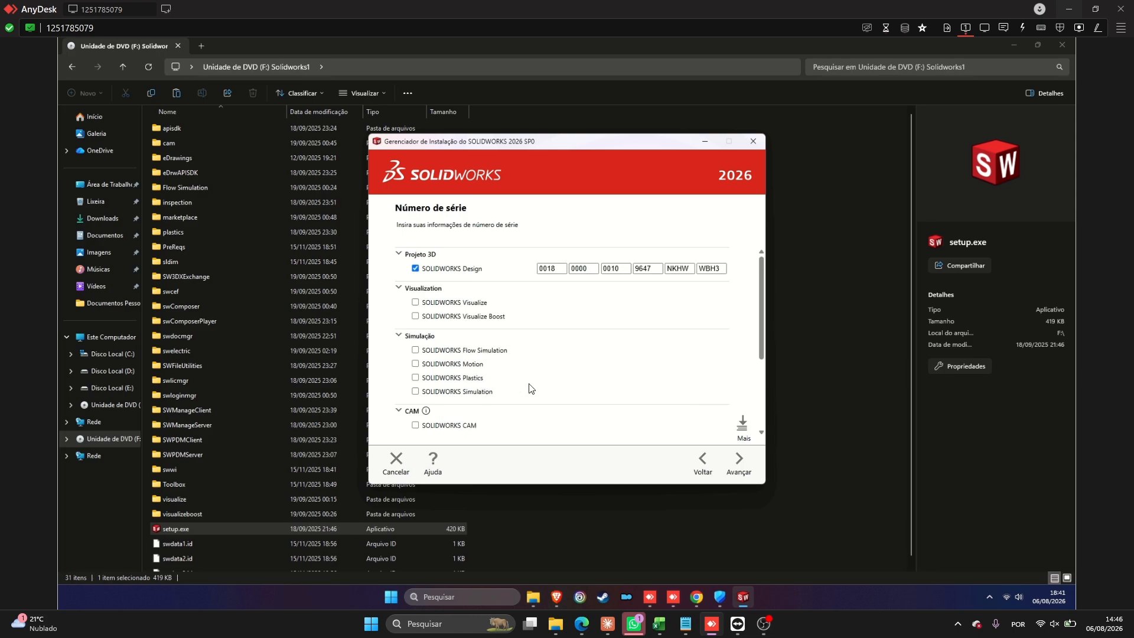
Step: Continue with only SOLIDWORKS Design, confirm removing every deselected product's serial number, and proceed past the system check warning
left_click(738, 464)
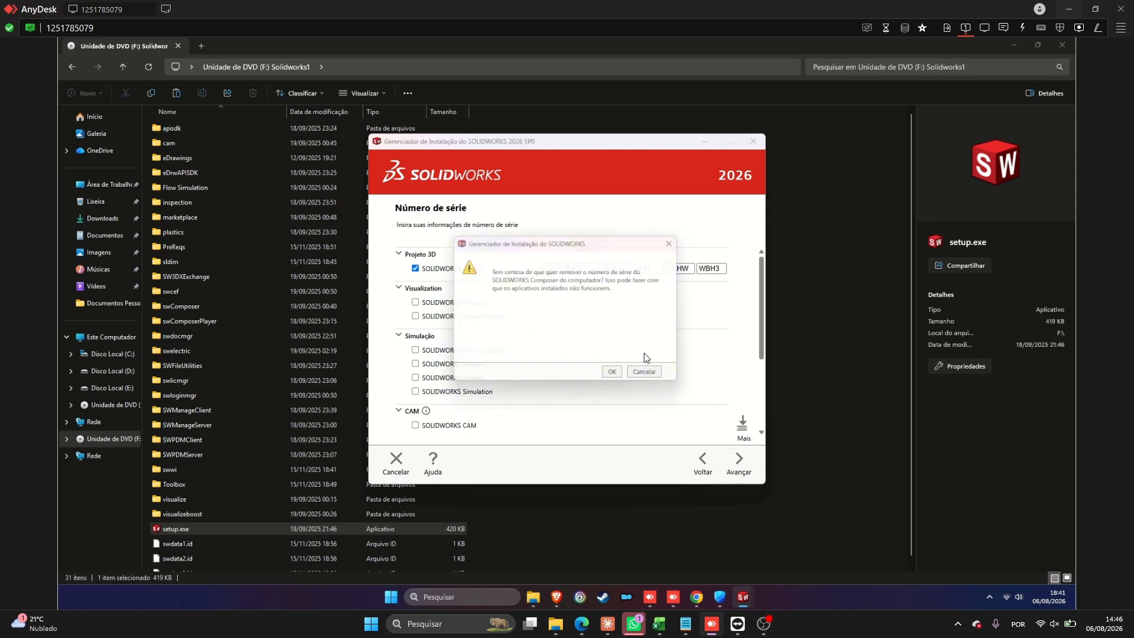
left_click(615, 376)
left_click(615, 377)
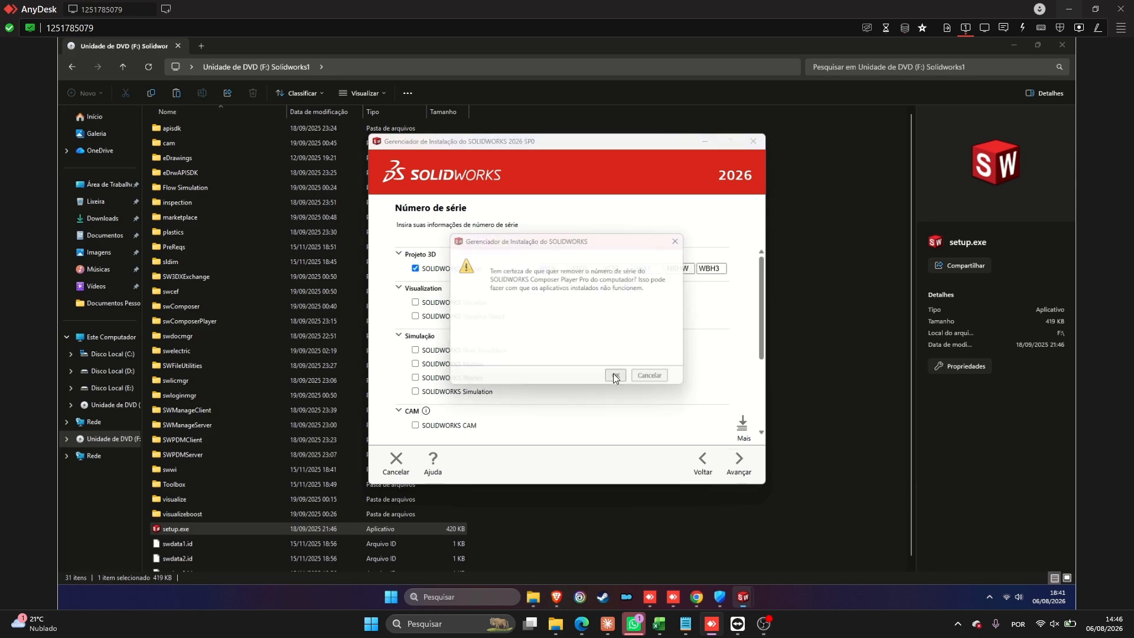
left_click(615, 376)
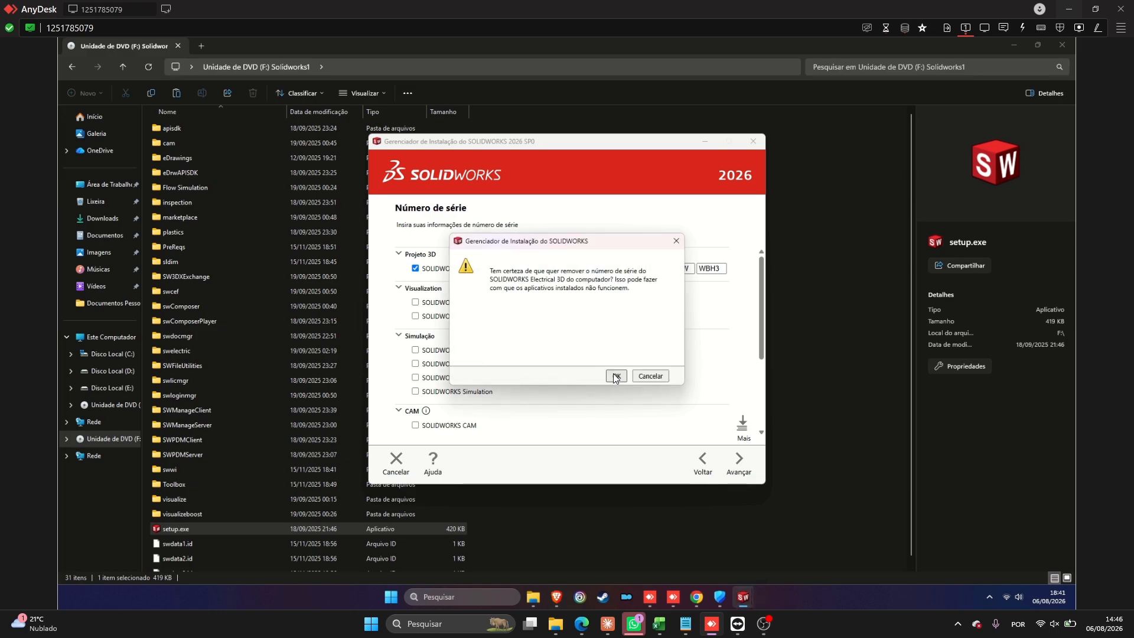
left_click(615, 376)
left_click(615, 376)
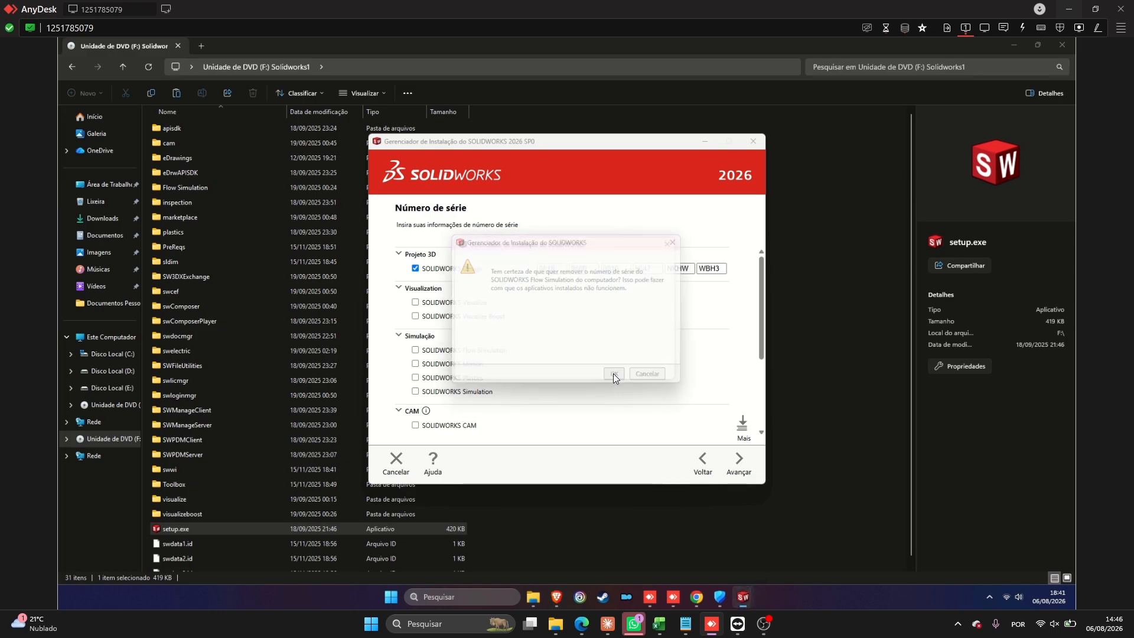
left_click(615, 376)
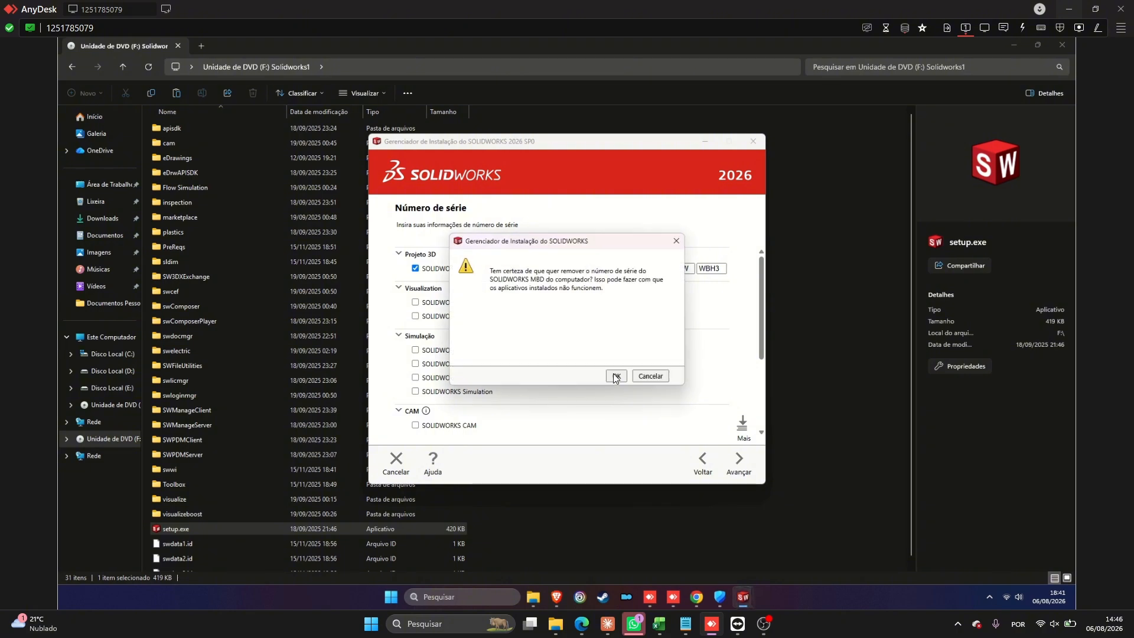
left_click(615, 376)
left_click(615, 376)
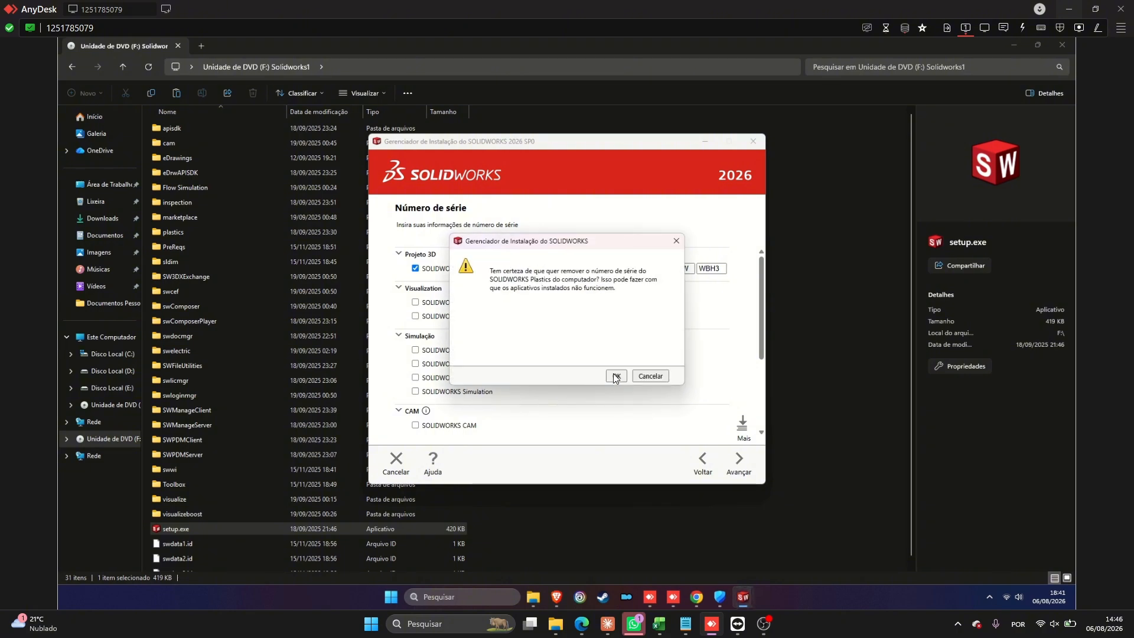
left_click(615, 376)
left_click(615, 376)
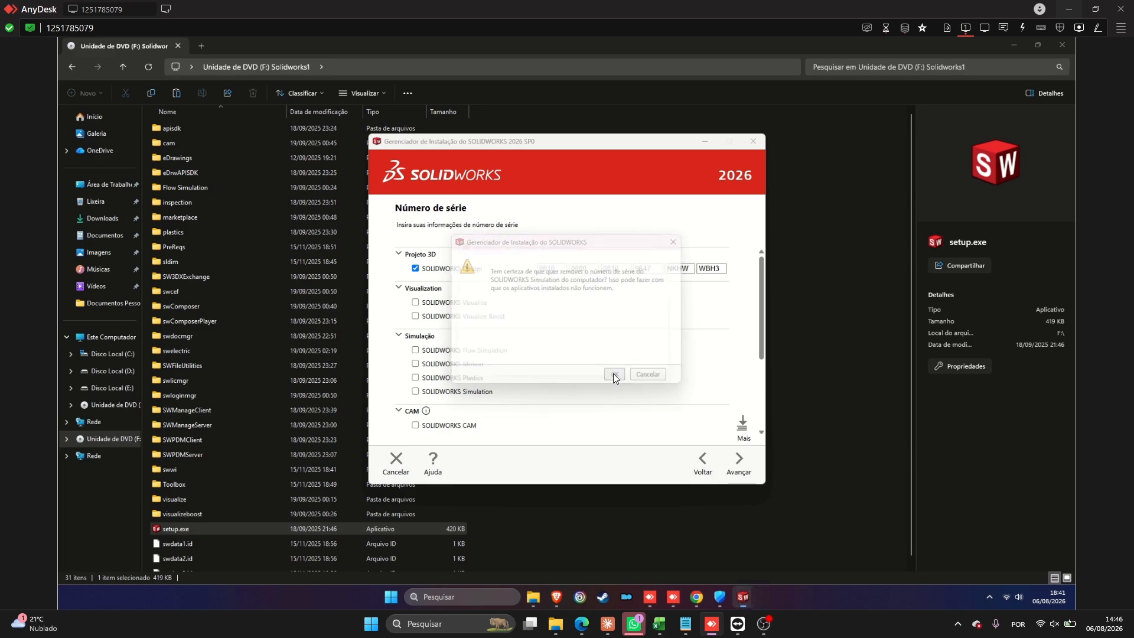
left_click(614, 377)
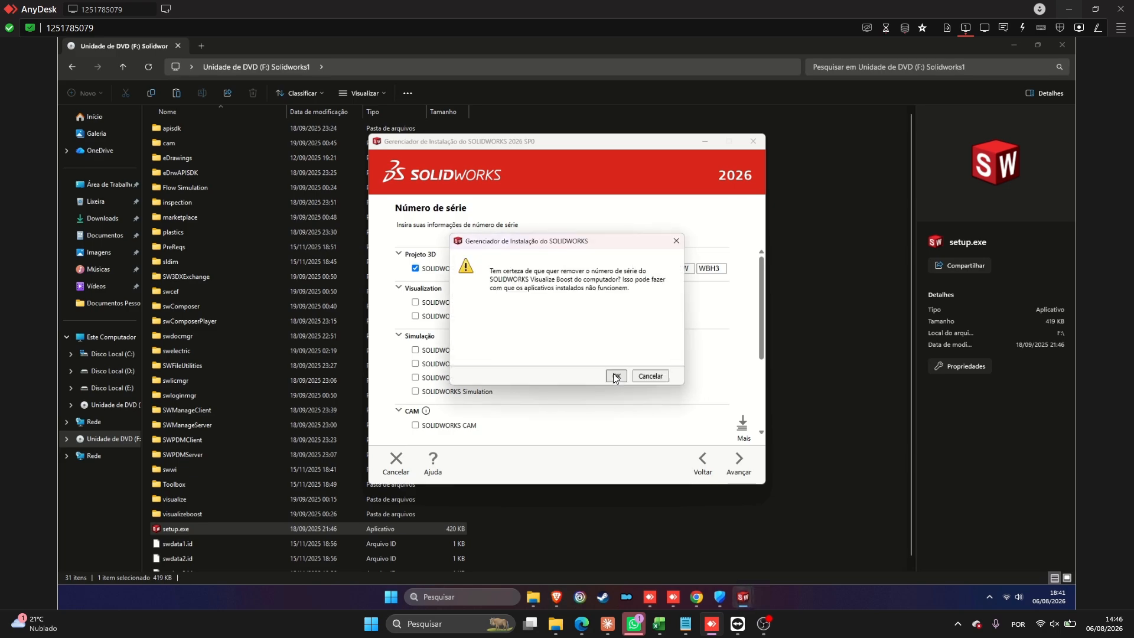
left_click(615, 376)
left_click(614, 376)
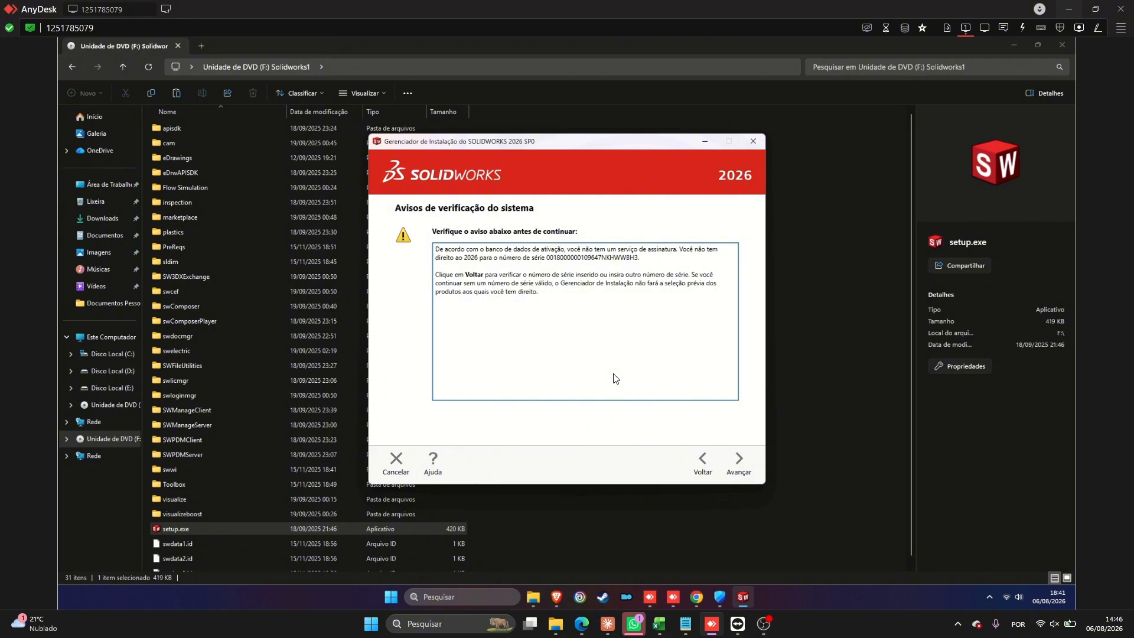
left_click(738, 461)
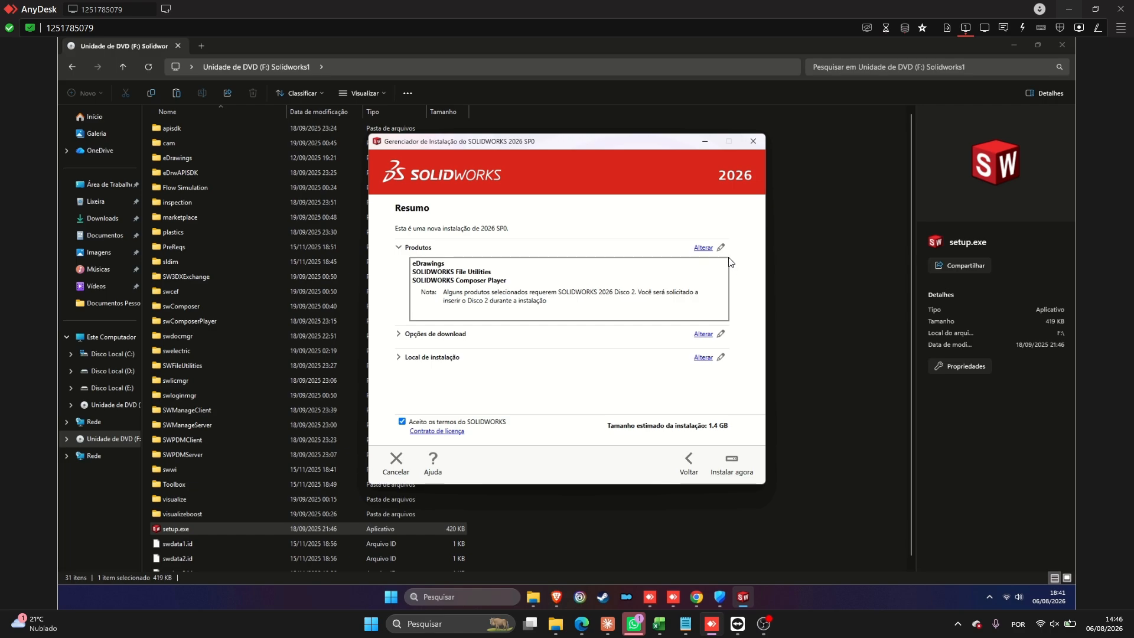
Step: Change the products to install, show products outside the package as well, and select SOLIDWORKS Design
left_click(702, 248)
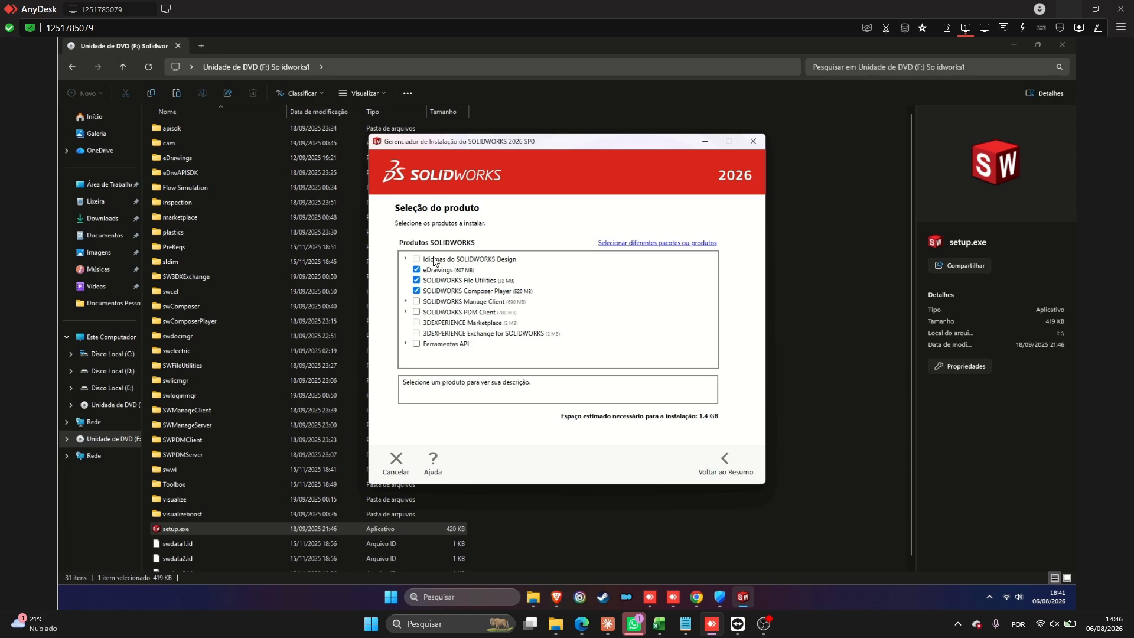
left_click(619, 243)
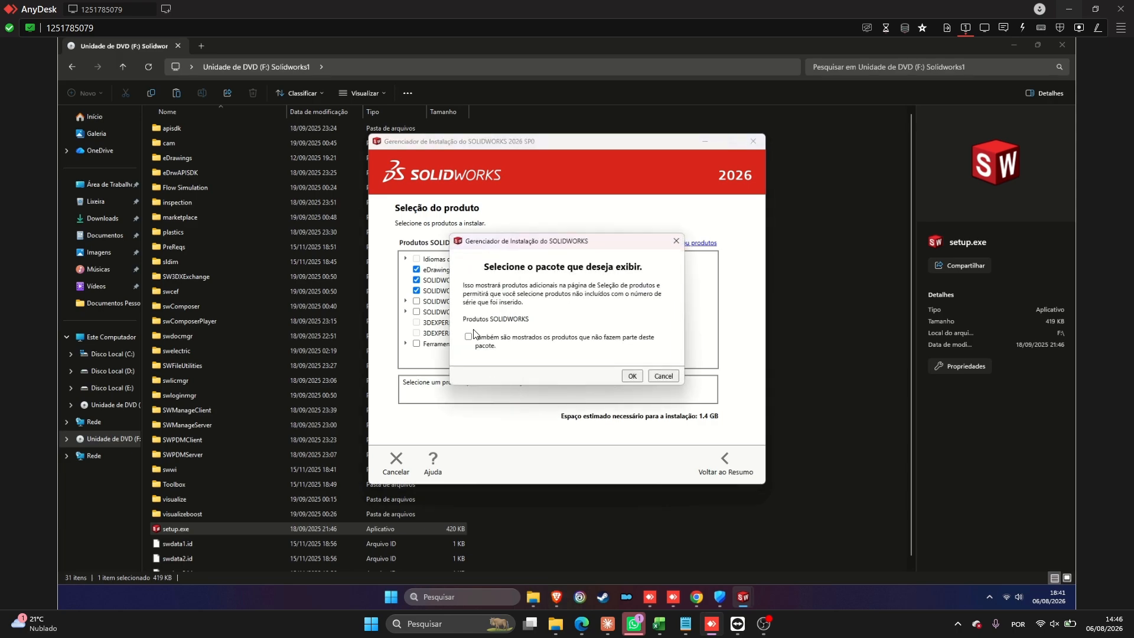
left_click(631, 376)
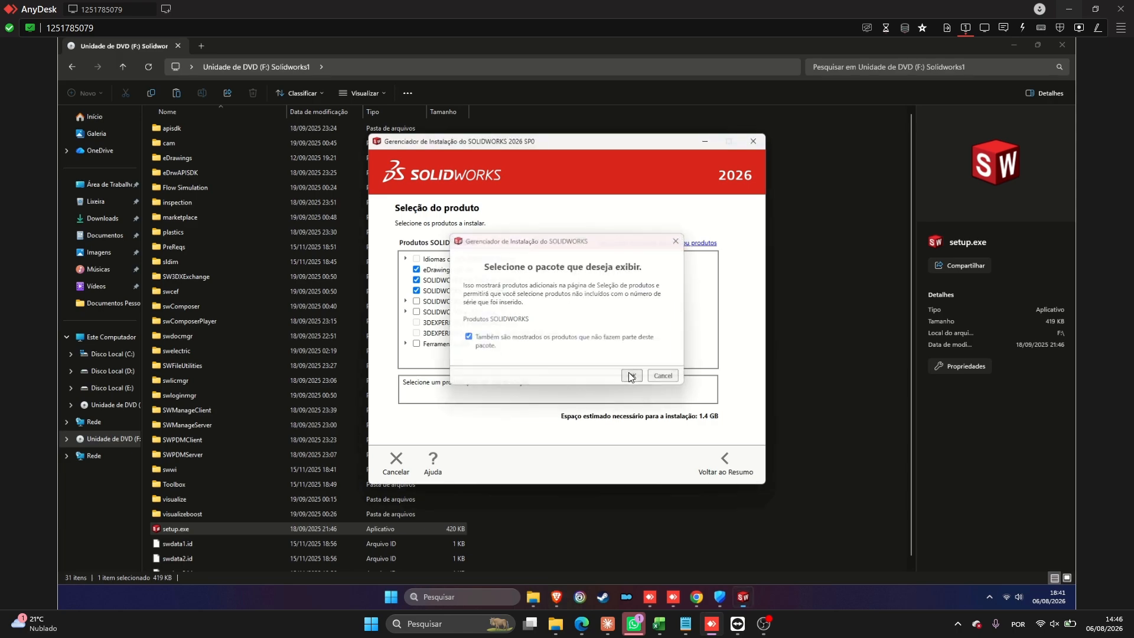
left_click(416, 260)
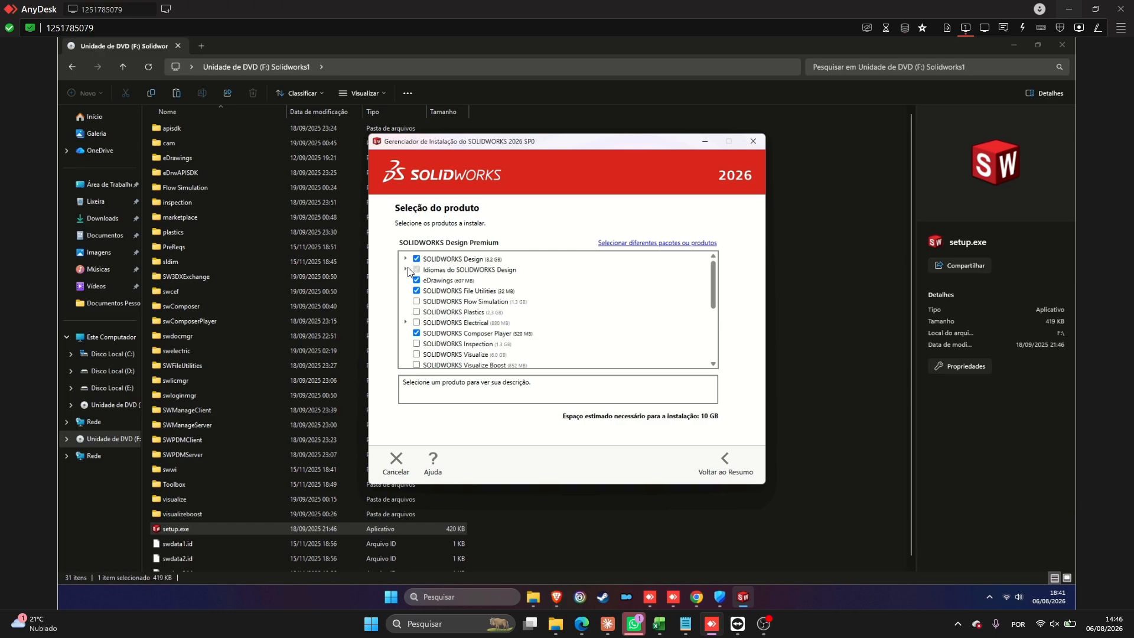
Step: Add Português brasileiro to the SOLIDWORKS Design languages to install
left_click(405, 269)
scroll(429, 304, "down", 1)
scroll(429, 304, "down", 3)
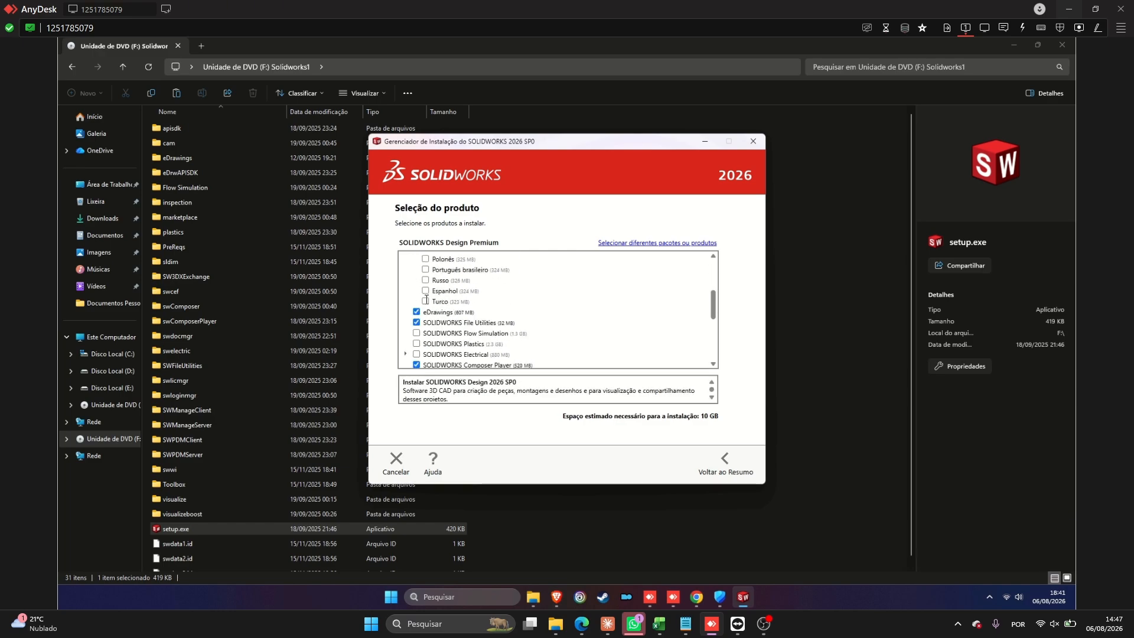
left_click(425, 270)
scroll(414, 273, "up", 4)
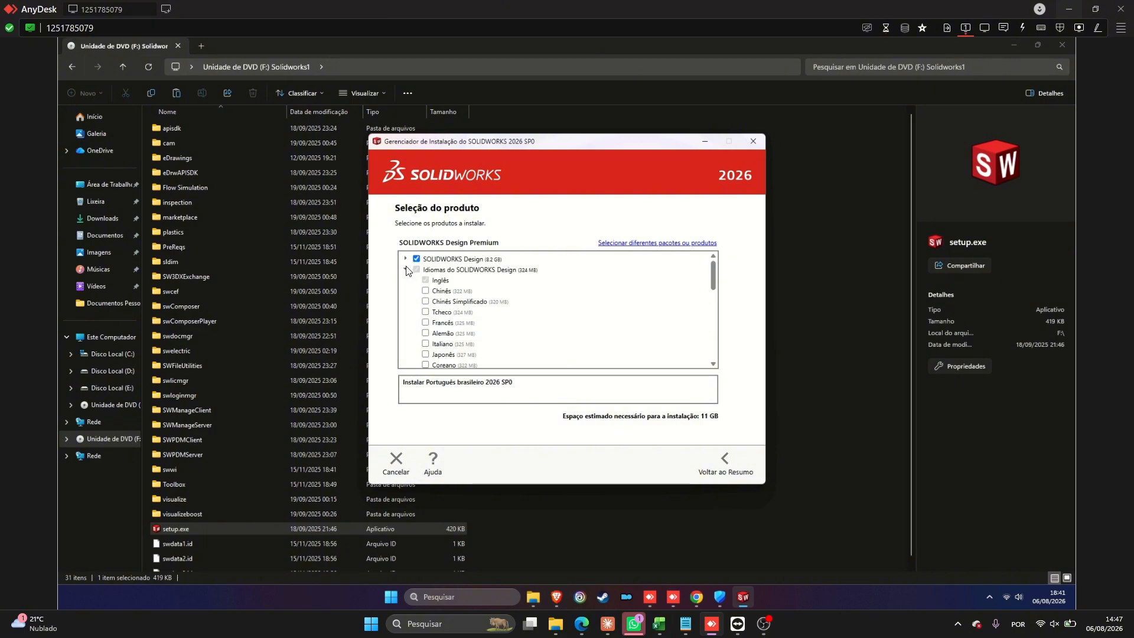
left_click(405, 270)
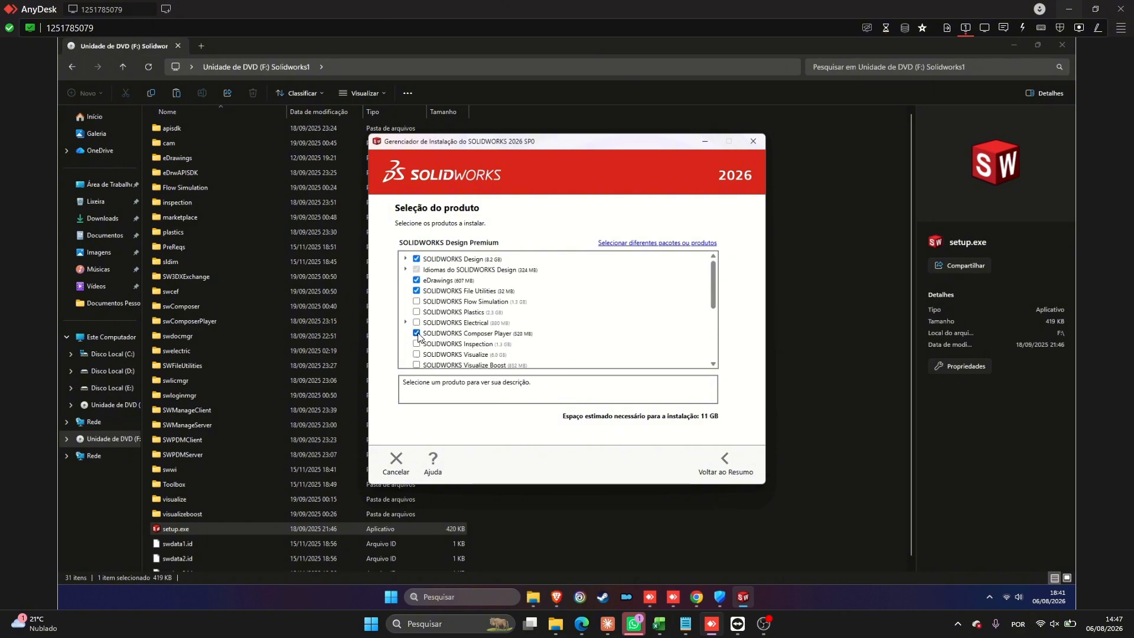
Step: Exclude SOLIDWORKS Composer Player, SOLIDWORKS Simulation and SOLIDWORKS Motion from the products to install
left_click(417, 334)
scroll(418, 332, "down", 5)
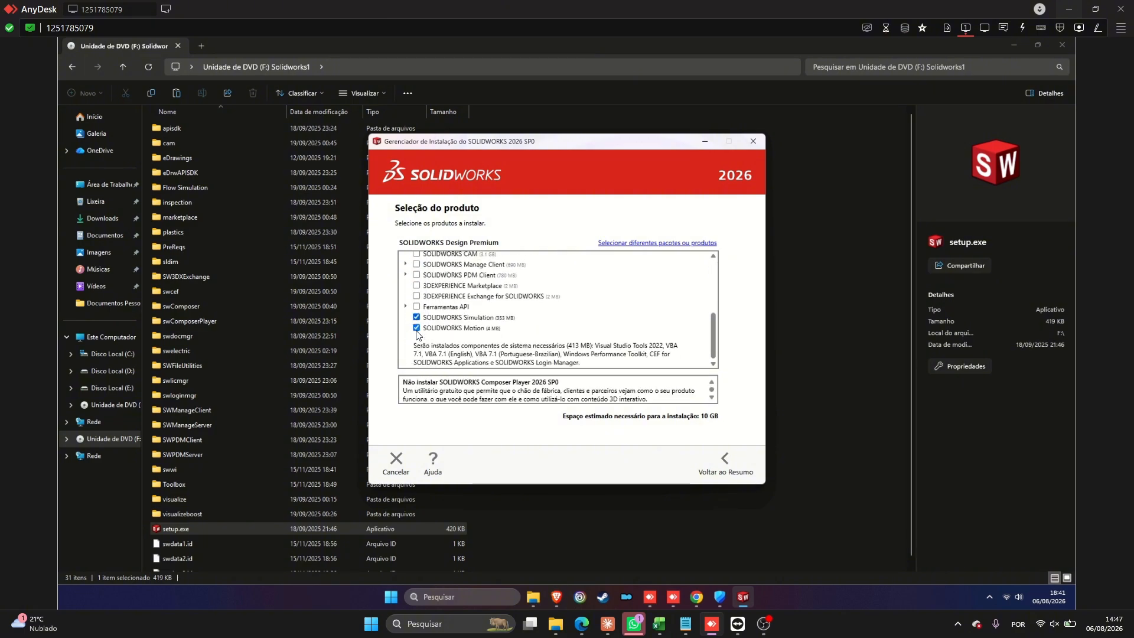
left_click(417, 329)
scroll(608, 341, "up", 8)
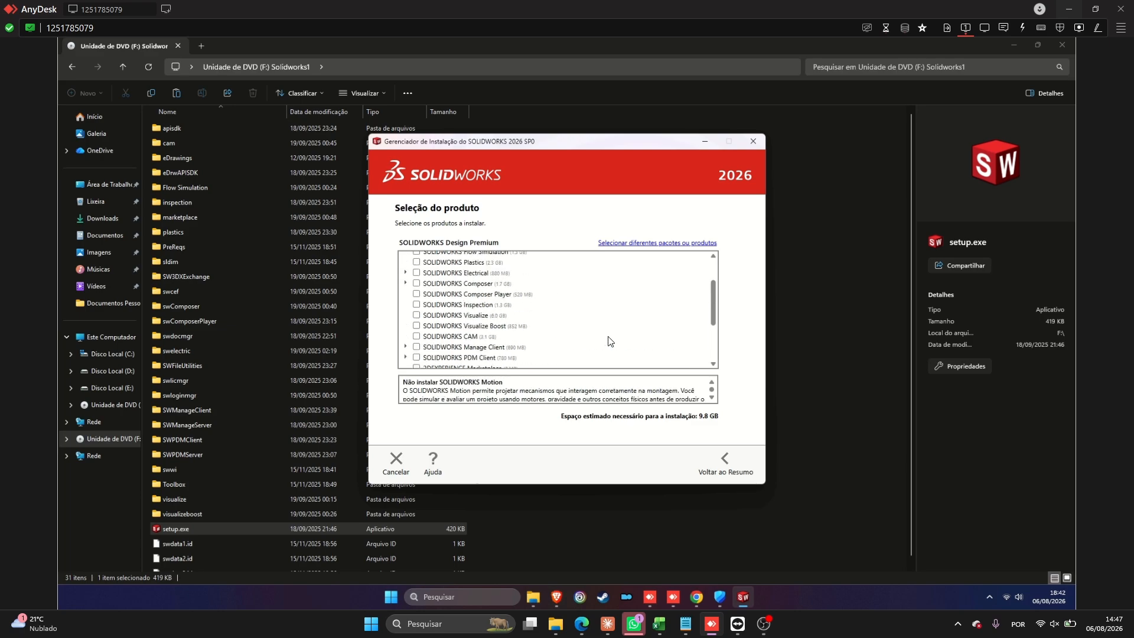
Step: Return to the installation summary and start installing with 25734@localhost as the SolidNetWork license server
left_click(726, 463)
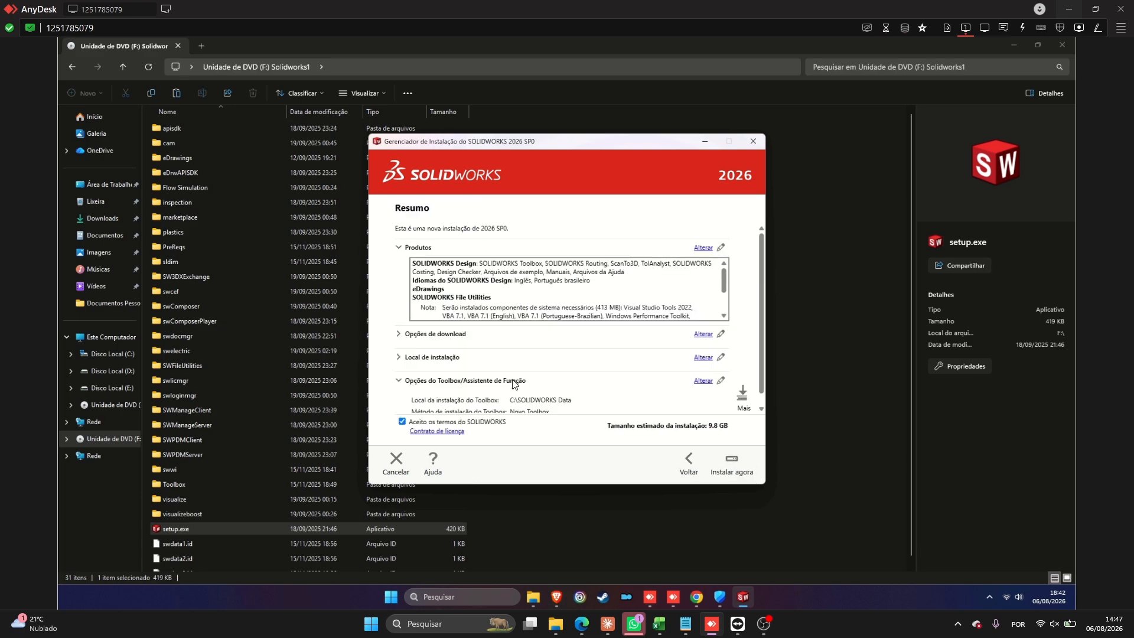
left_click(732, 466)
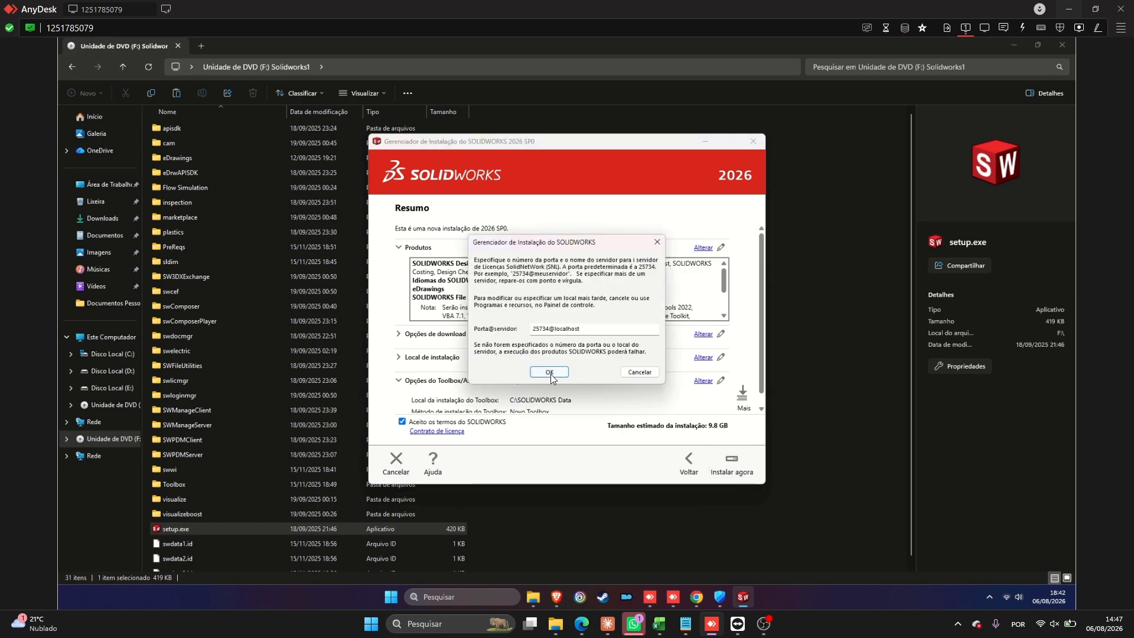
left_click(549, 372)
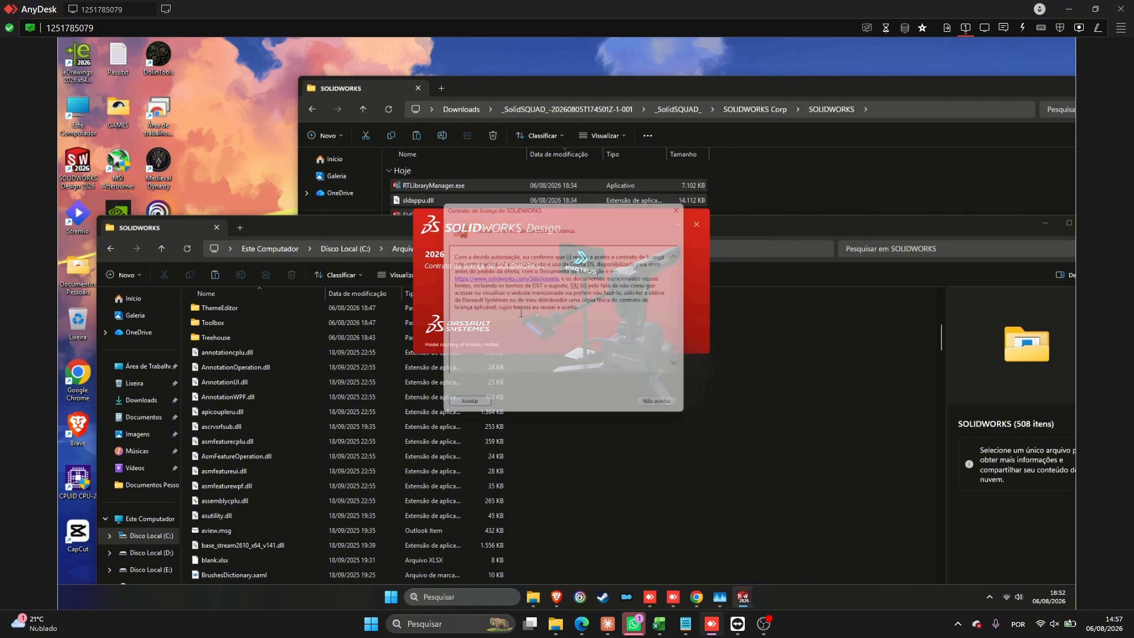
Step: Accept the SOLIDWORKS license agreement and turn off all notifications from SOLIDWORKS Resource Monitor
left_click(466, 413)
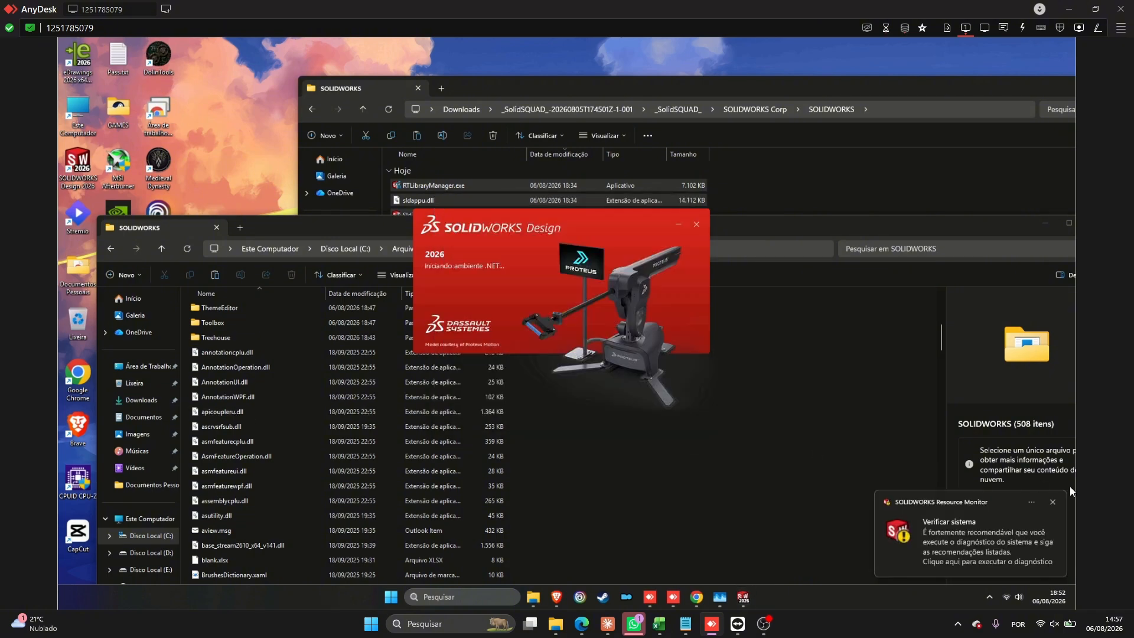
left_click(1030, 501)
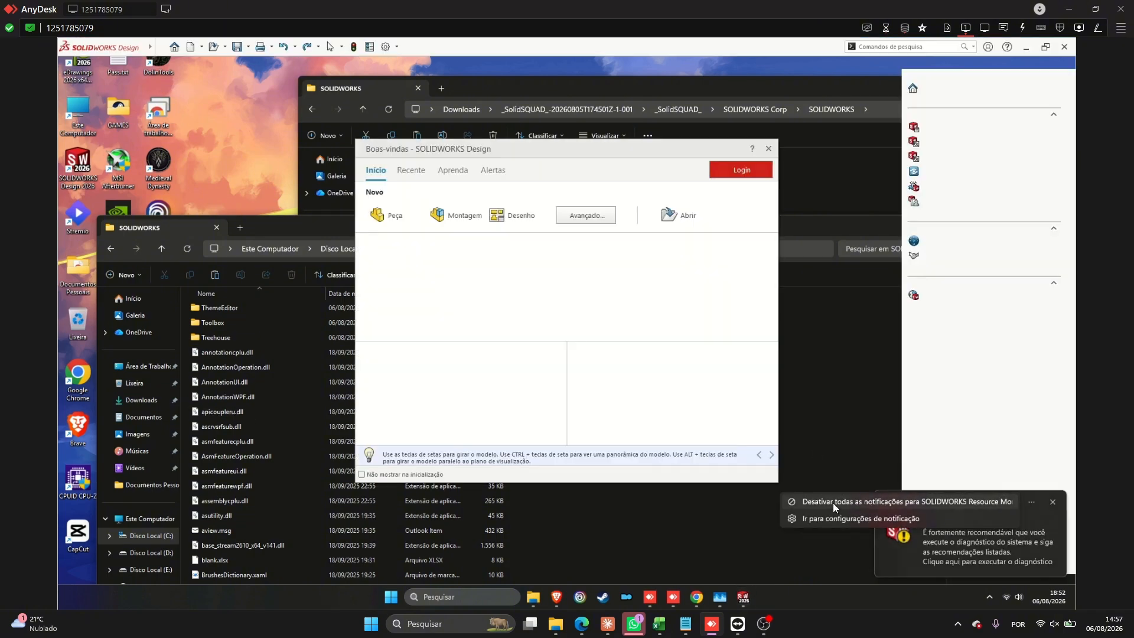
left_click(833, 502)
Step: Create a new part, accepting MMGS units, the ISO dimension standard and Y-up orientation as template defaults
left_click(395, 217)
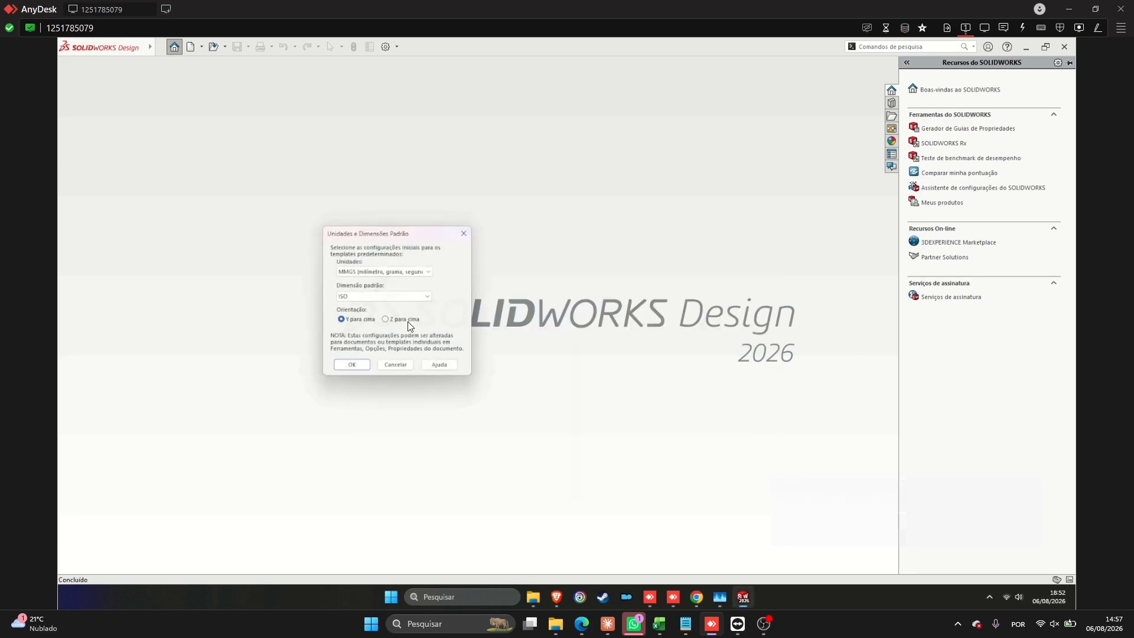
left_click(351, 369)
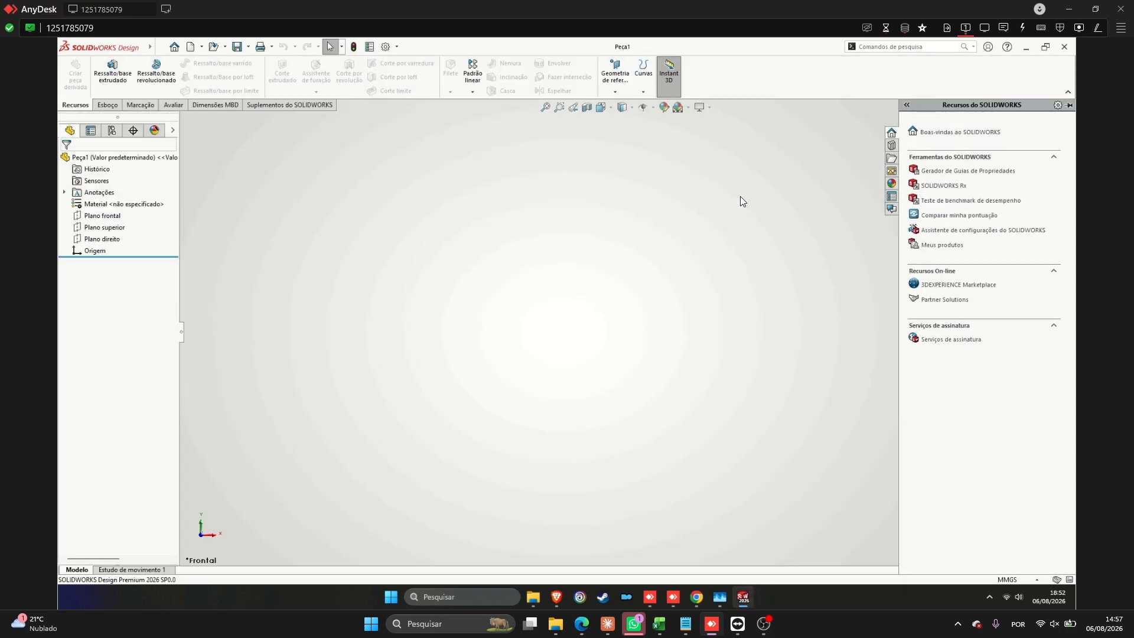
Step: Open the SolidNetWork License Manager from SOLIDWORKS, reset the license order and close the manager
left_click(1007, 47)
left_click(927, 245)
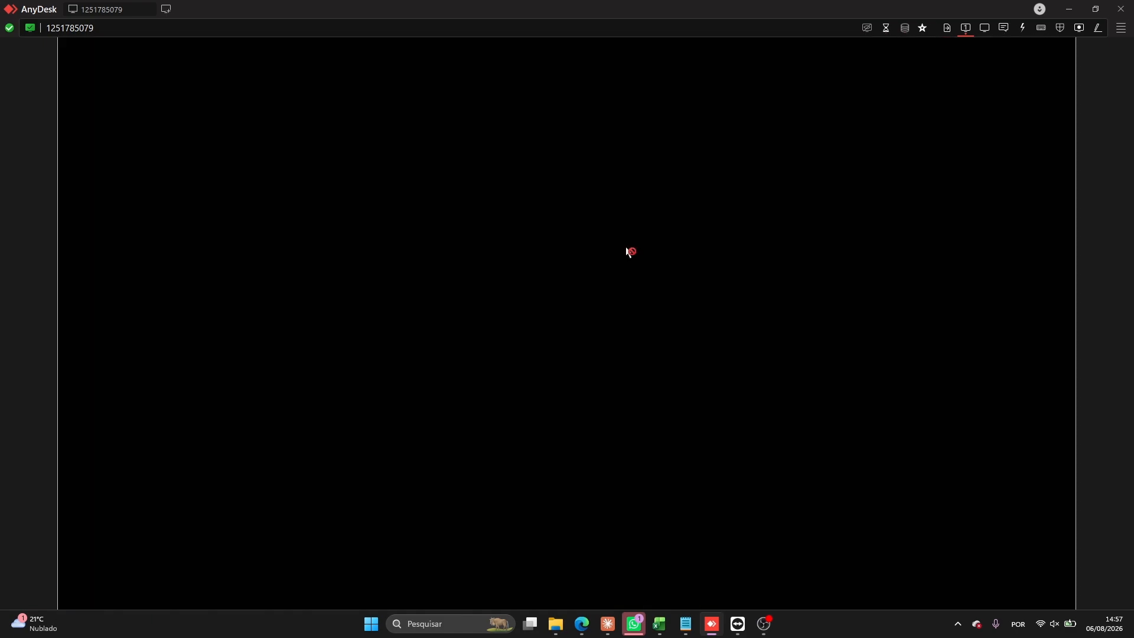
left_click(492, 407)
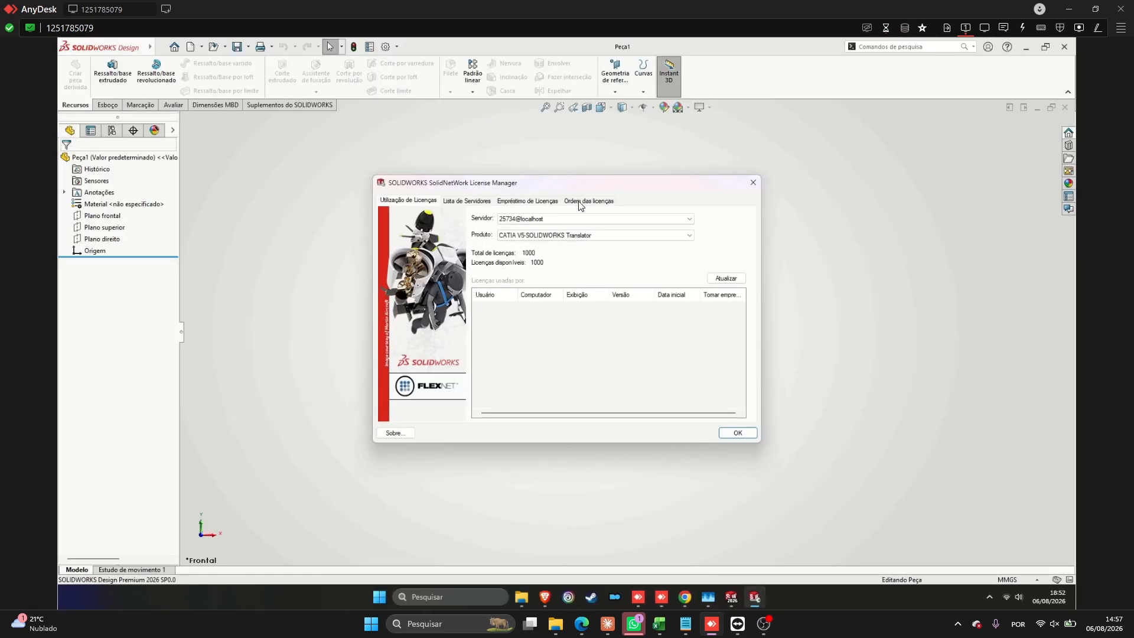
left_click(580, 203)
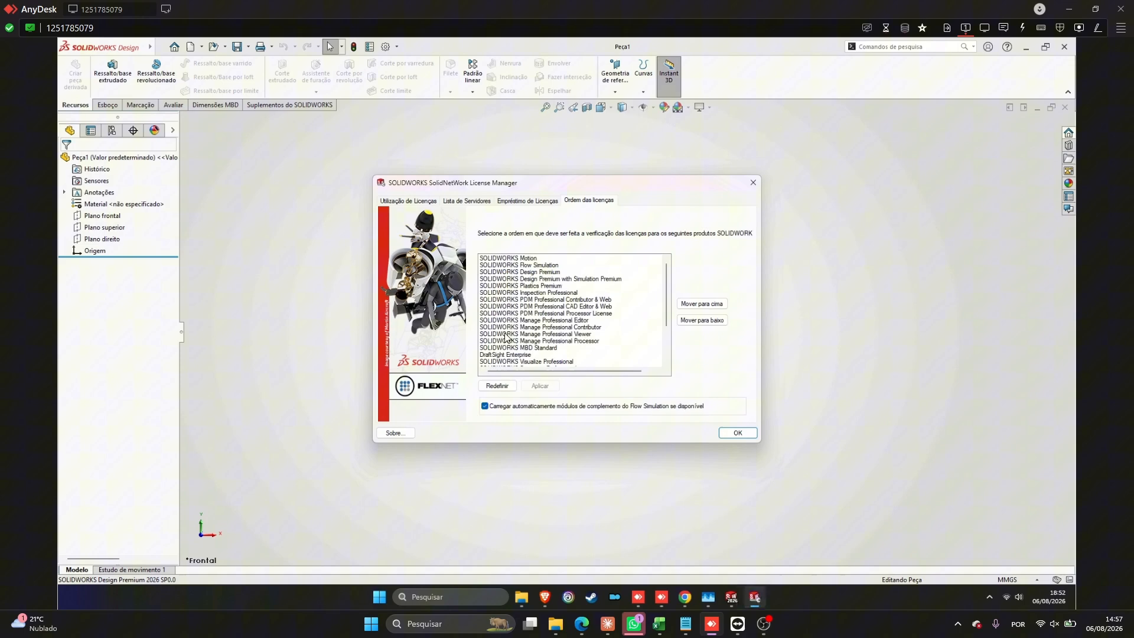
left_click(497, 385)
left_click(738, 434)
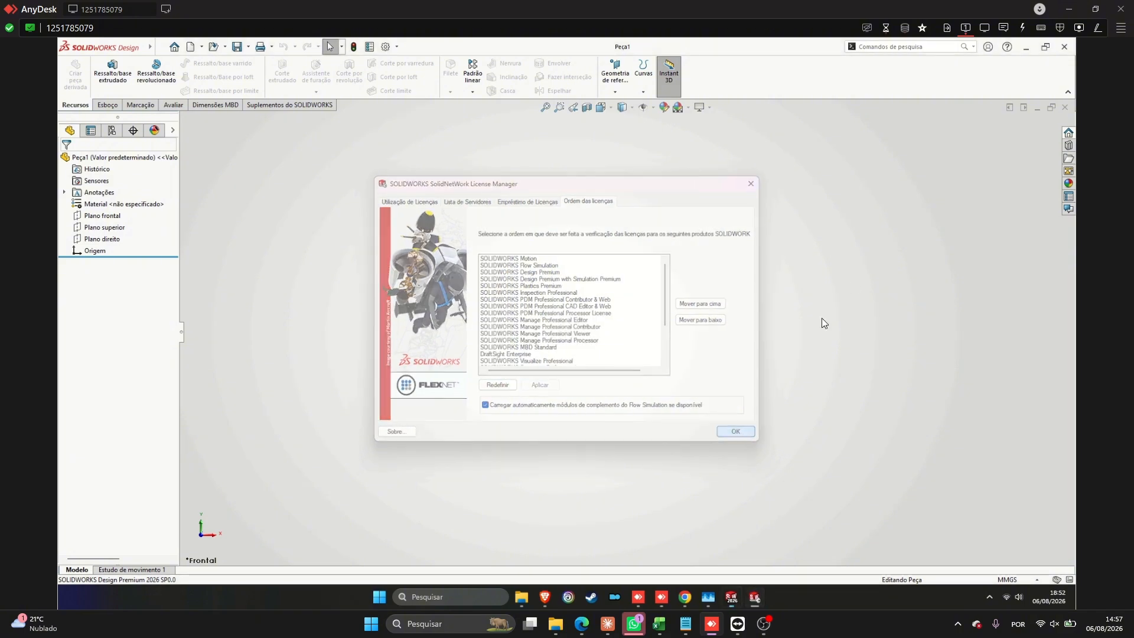